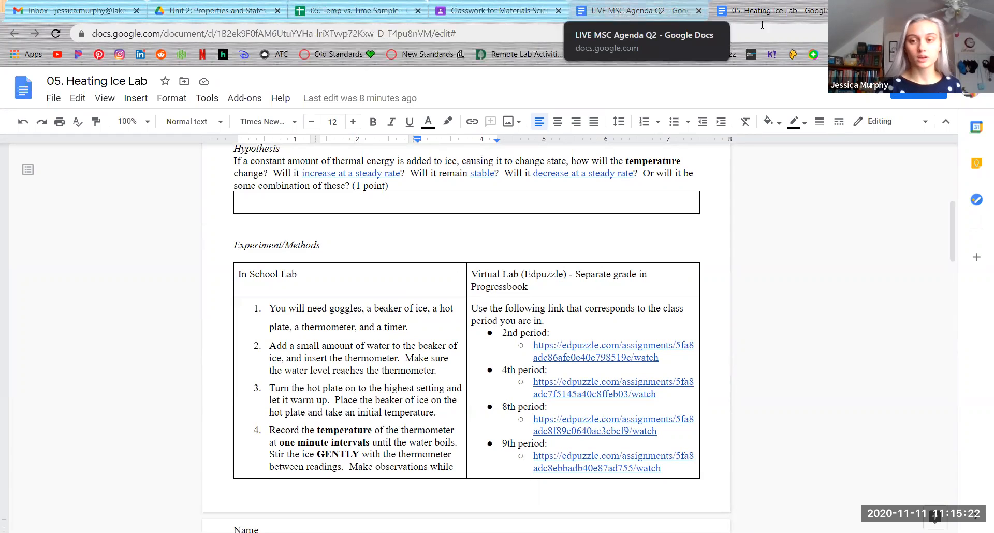
Step: Review the Heating Ice Lab document from its background and hypothesis through the experiment methods to the results section
scroll(586, 214, up, 6)
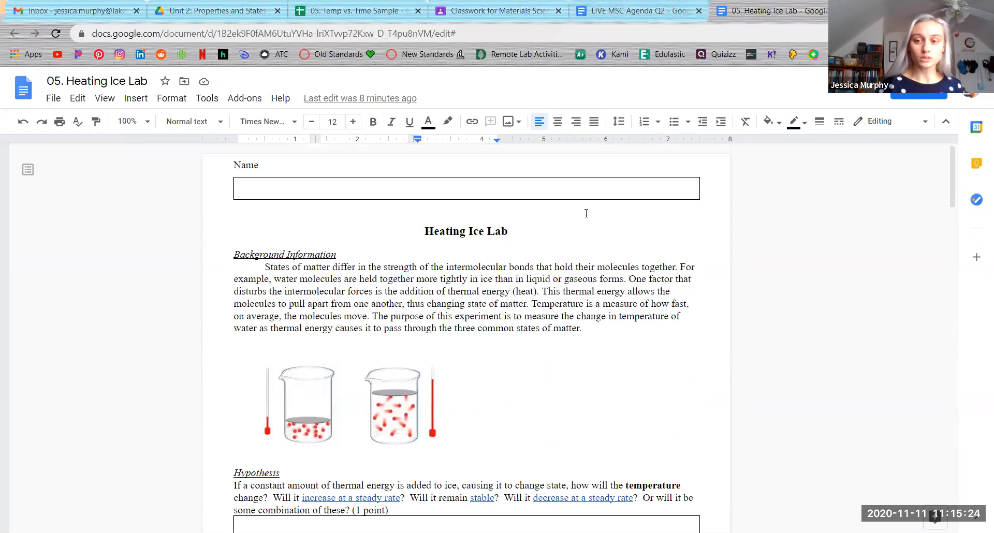
drag(425, 230, 510, 237)
scroll(510, 237, down, 6)
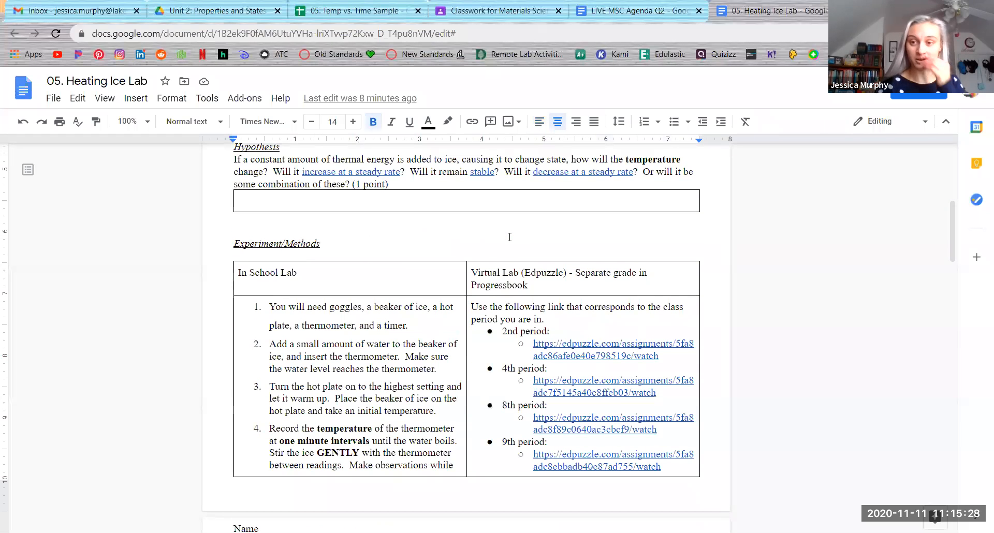
drag(502, 332, 550, 331)
scroll(615, 353, down, 5)
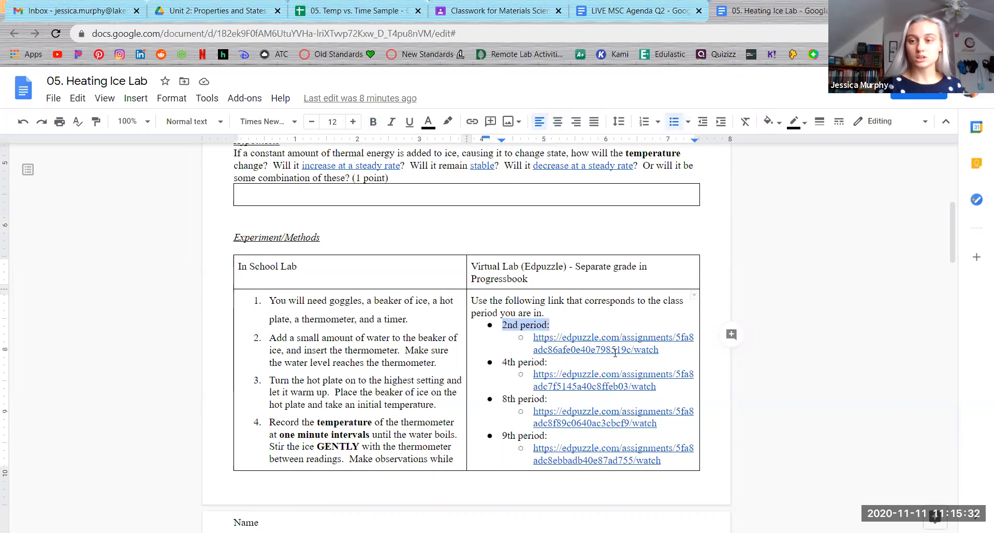
scroll(616, 353, down, 7)
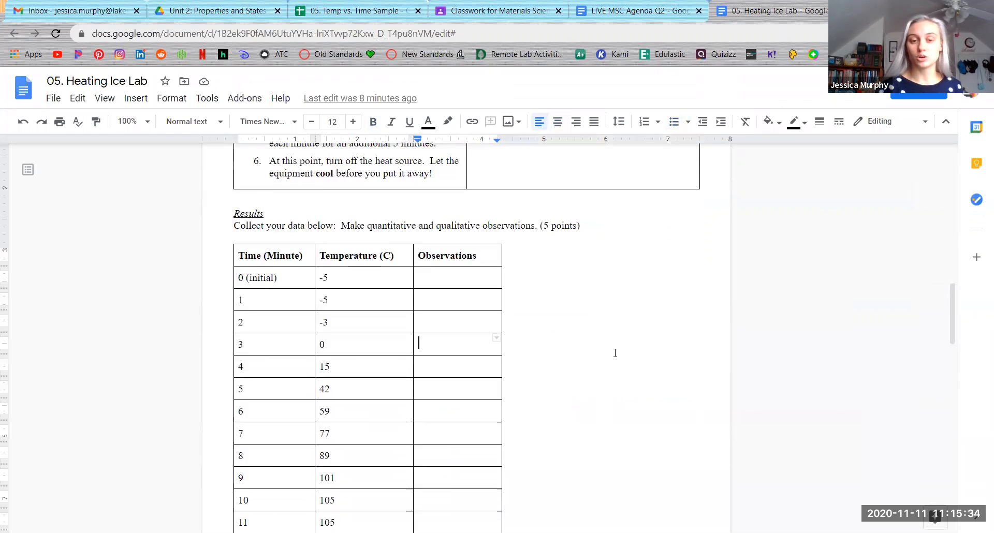
scroll(616, 353, up, 10)
scroll(615, 353, down, 2)
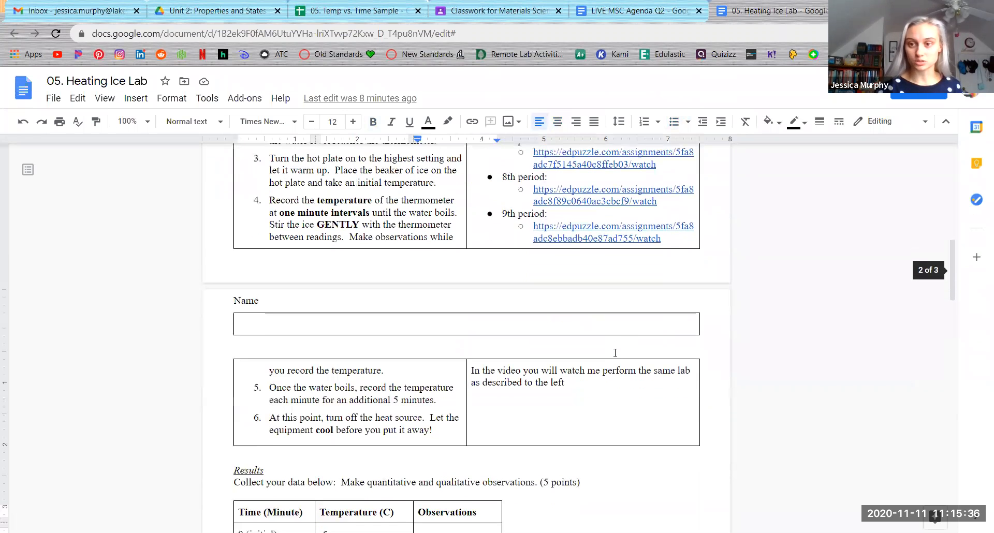
scroll(616, 353, down, 6)
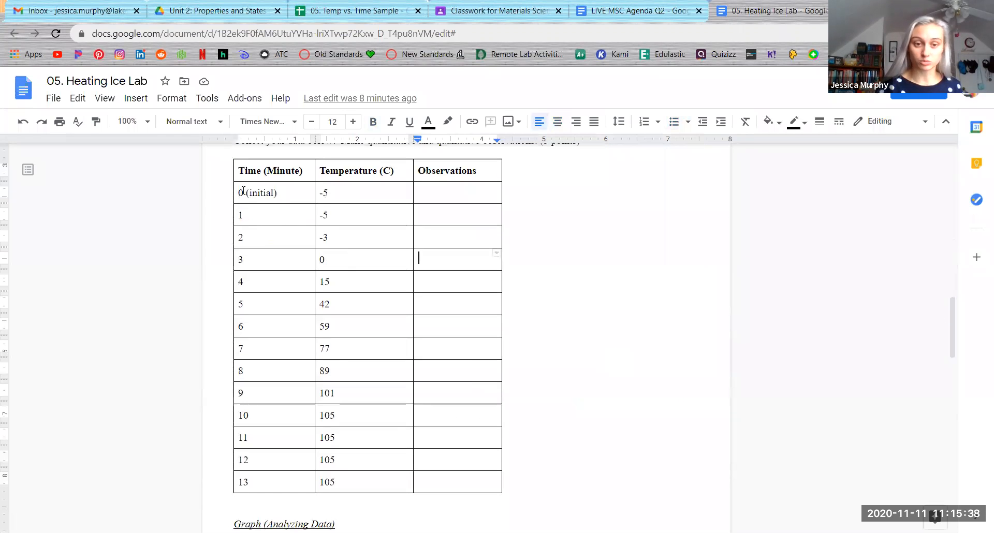
Step: Examine the time and temperature readings and the Observations column in the lab's results table
drag(240, 192, 403, 479)
click(403, 479)
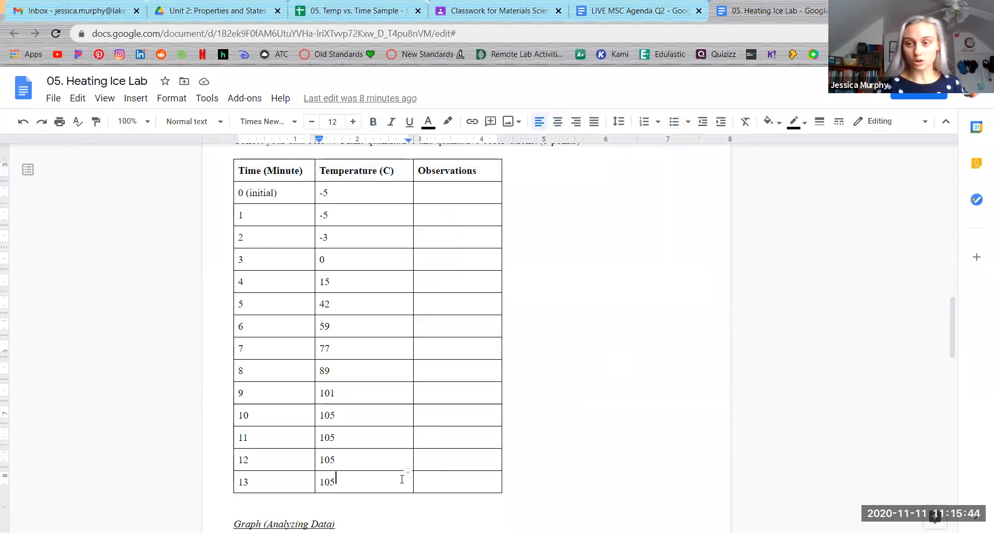
drag(369, 461, 345, 188)
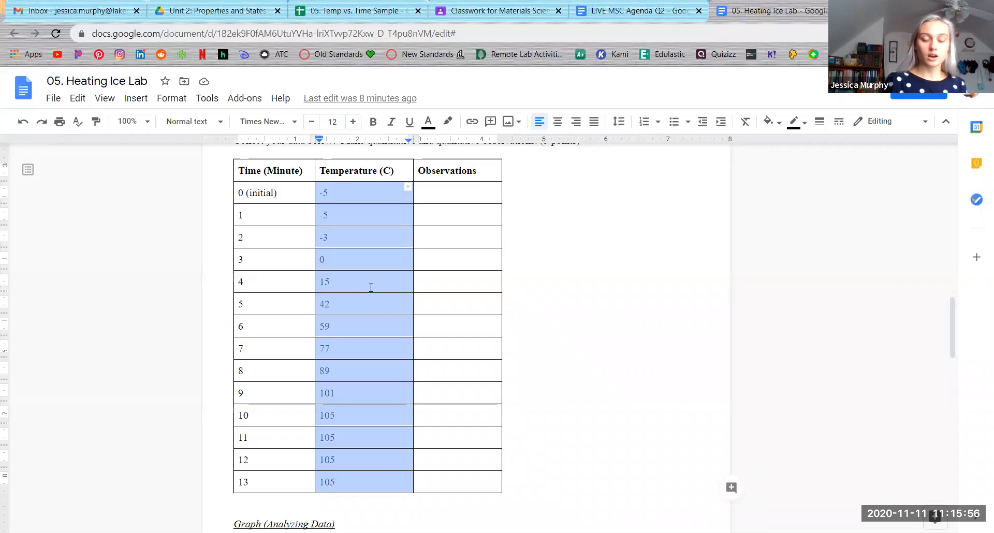
click(391, 296)
scroll(391, 296, up, 4)
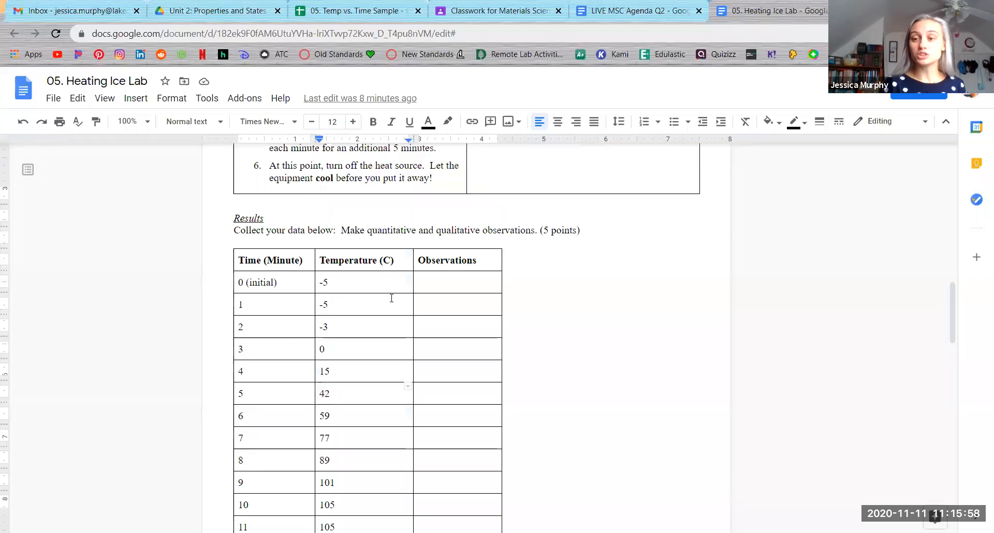
scroll(392, 298, down, 3)
scroll(296, 207, down, 1)
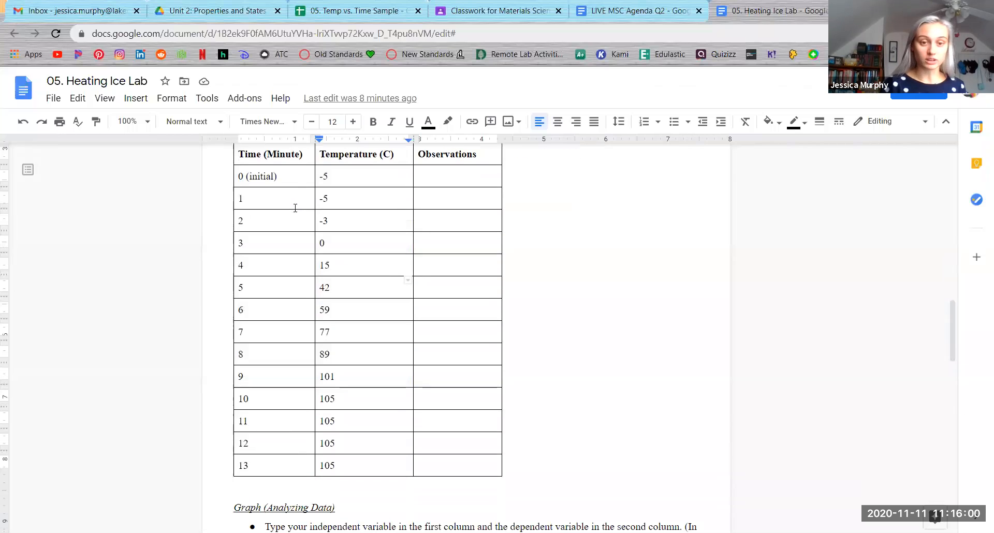
click(460, 180)
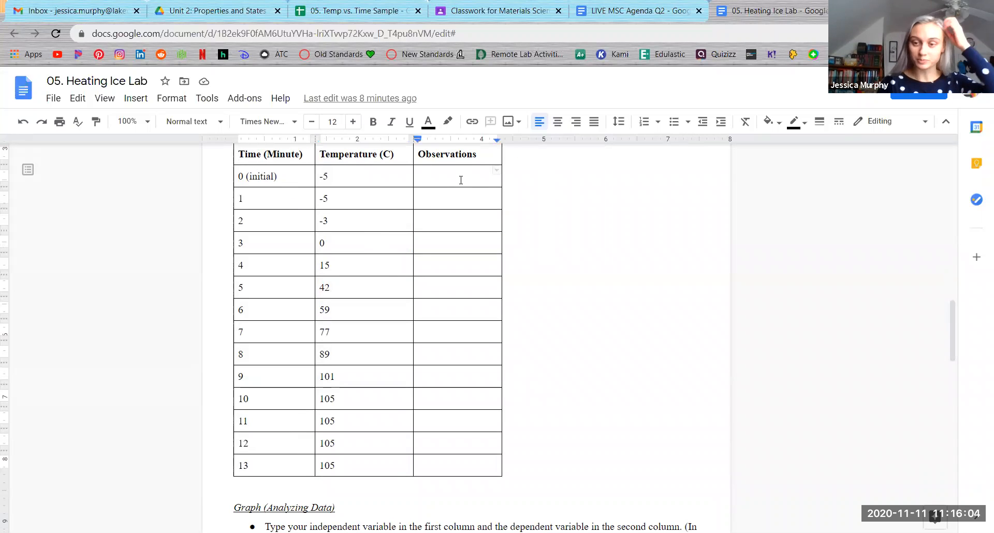
scroll(461, 180, up, 1)
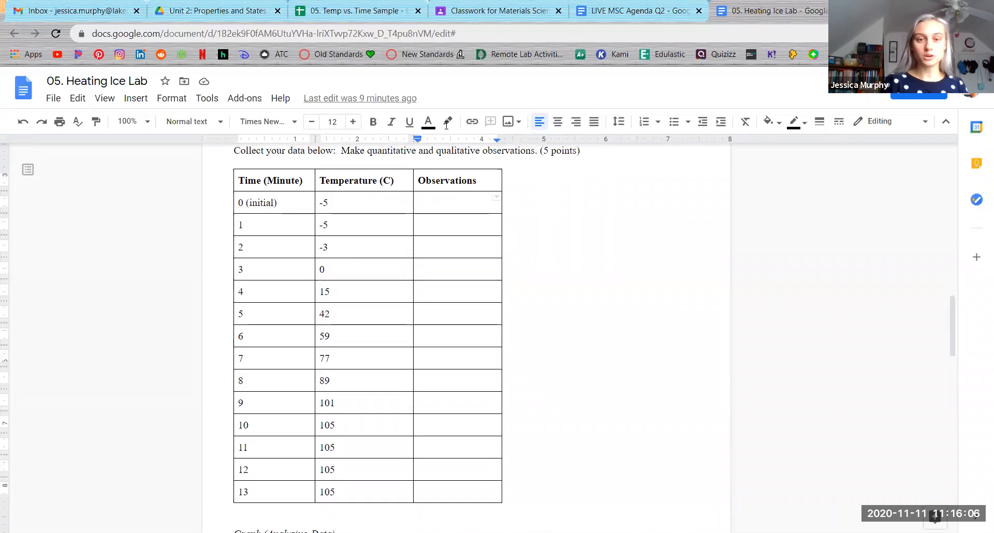
click(488, 7)
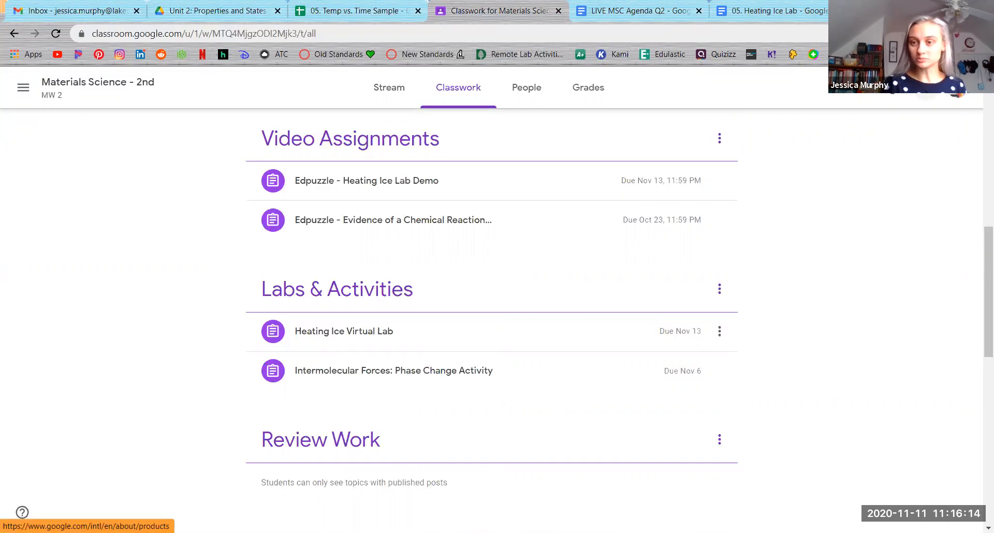
click(926, 87)
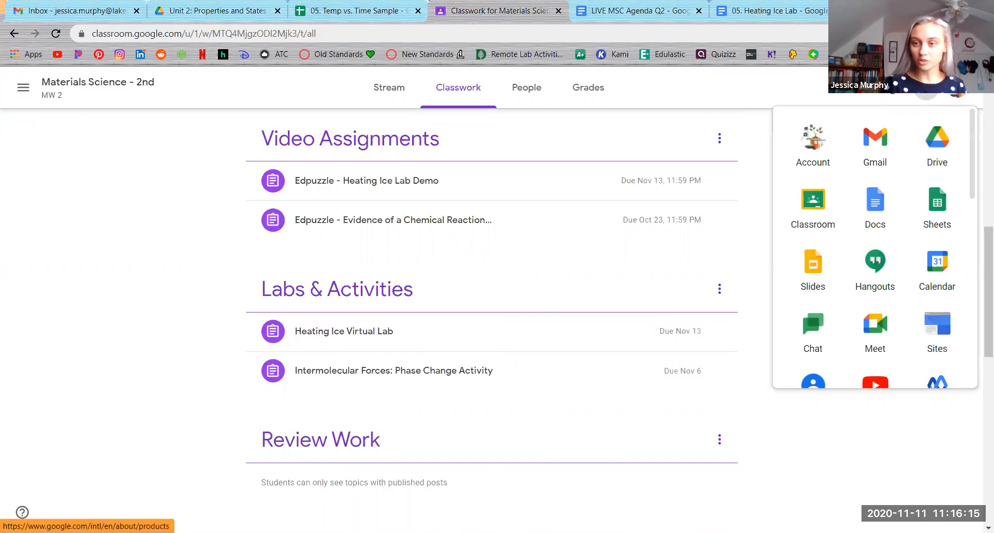
click(928, 193)
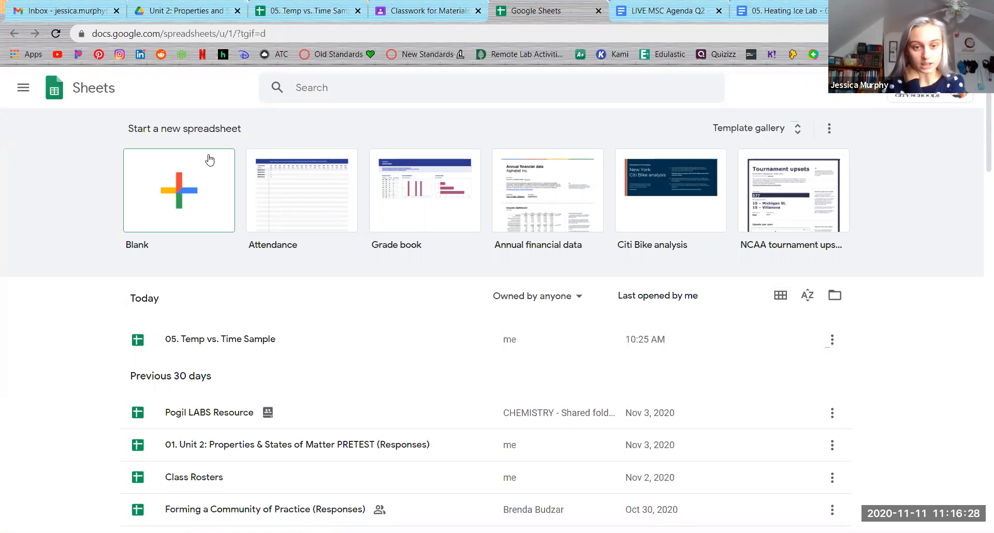
click(599, 11)
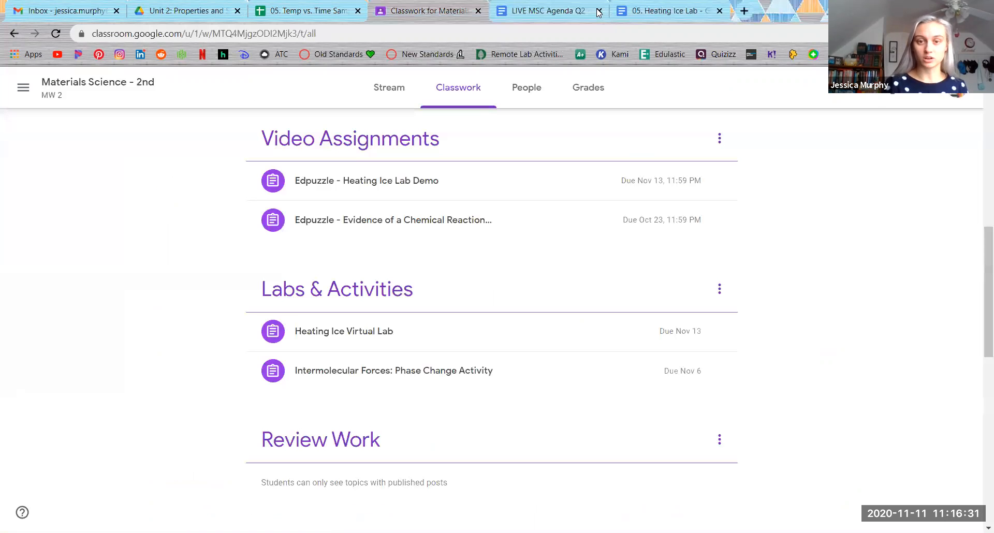
Step: Switch to the 05. Temp vs. Time Sample spreadsheet and add a new blank sheet after Sheet1
click(334, 6)
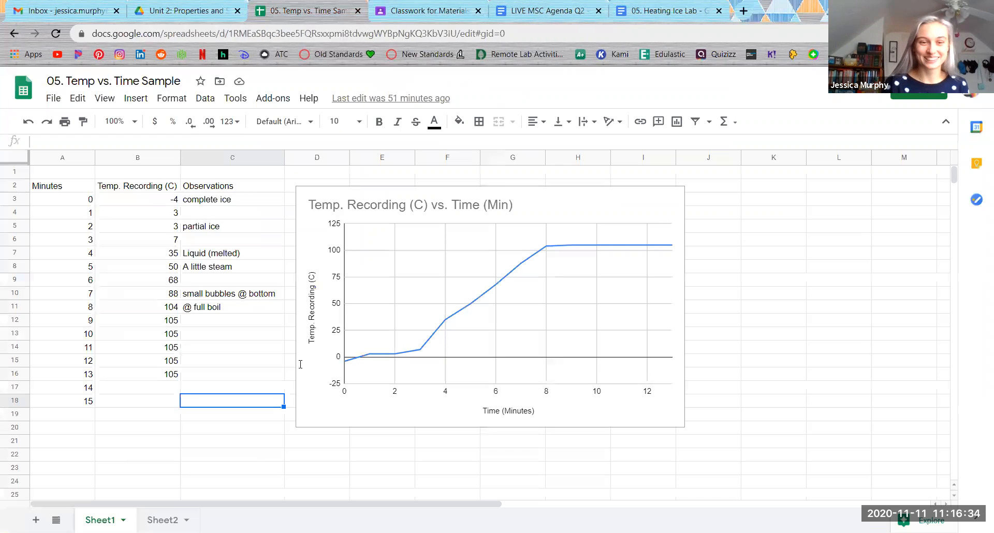
click(37, 520)
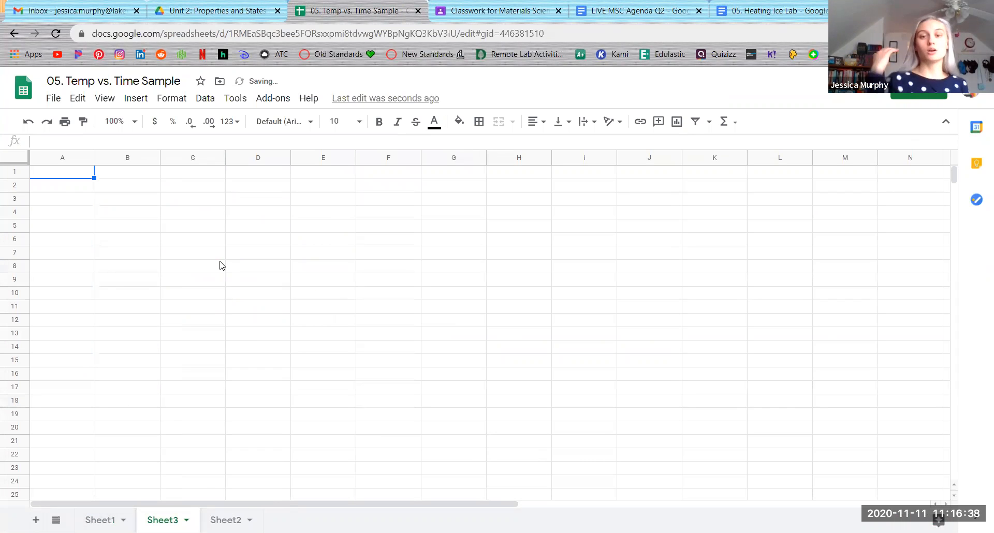
Step: Copy the Time (Minute) and Temperature (C) columns, headers included, from the results table in the Heating Ice Lab document
click(738, 6)
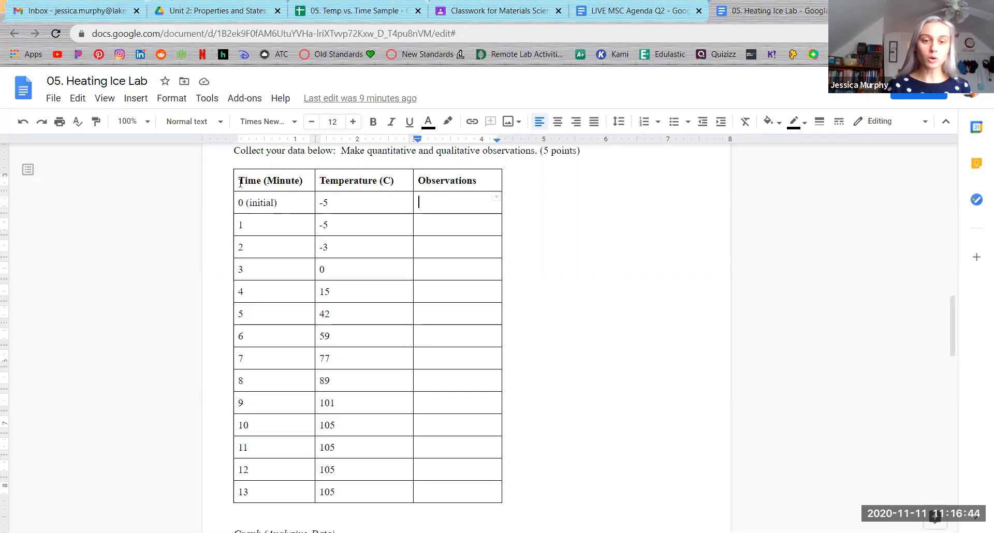
drag(239, 179, 346, 486)
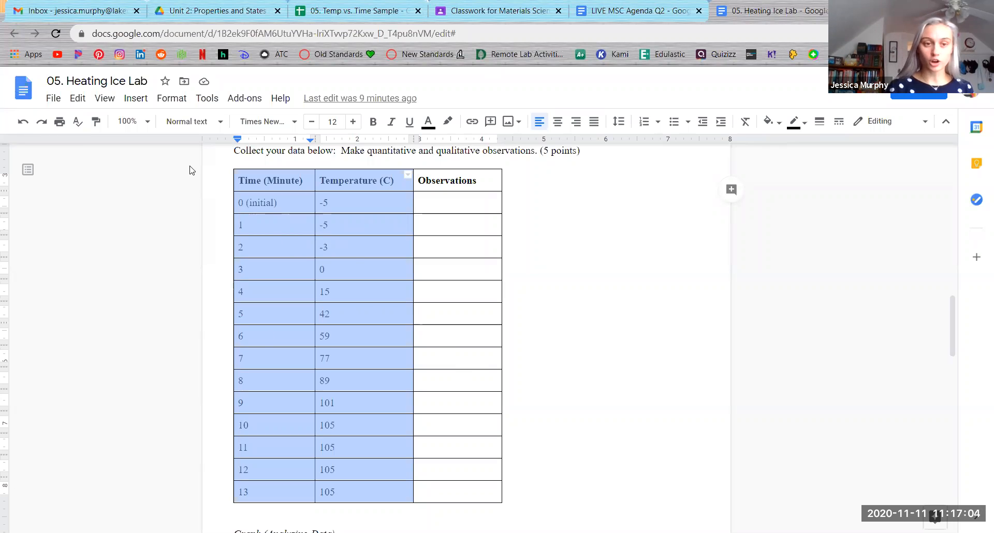
click(77, 98)
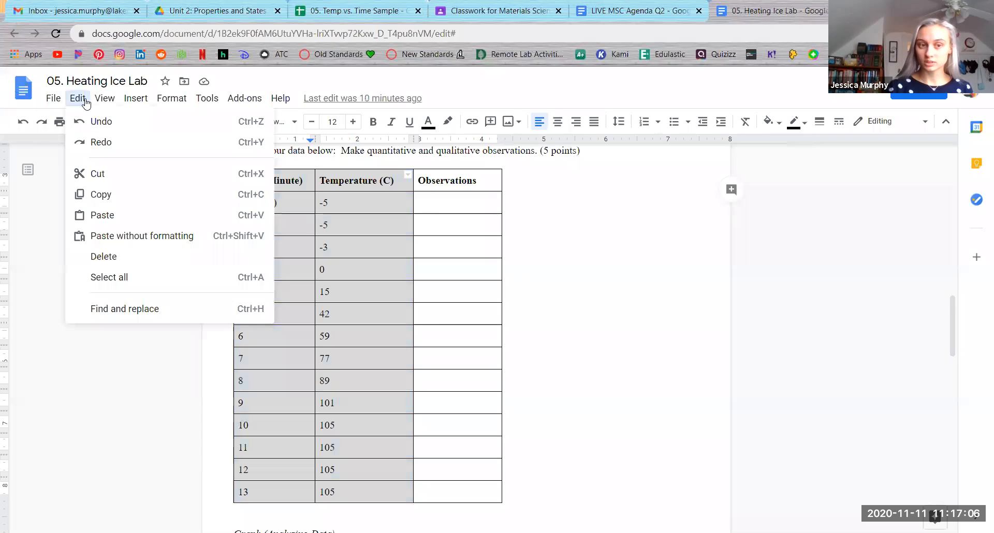
click(126, 196)
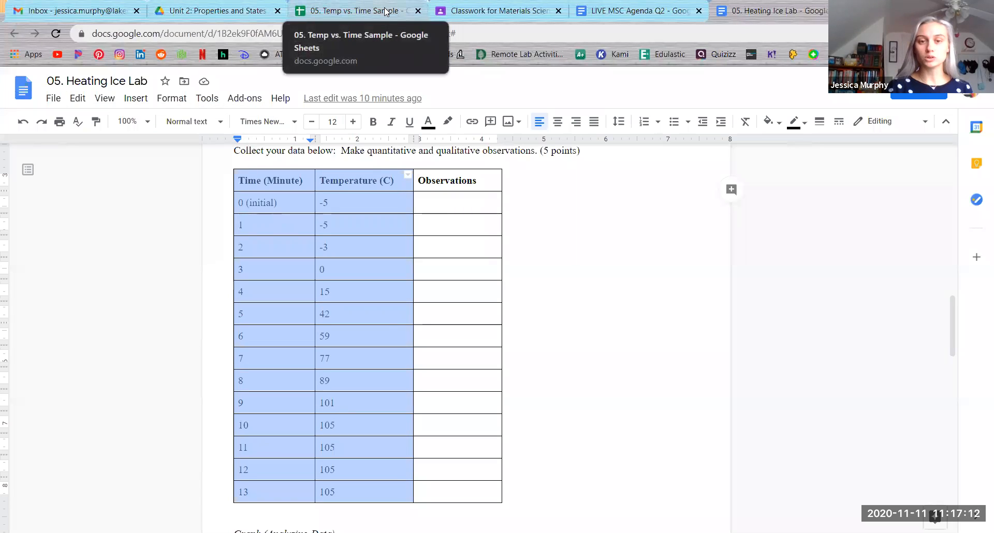
Step: Paste the copied time and temperature data into columns A and B of the new sheet in 05. Temp vs. Time Sample
click(354, 13)
drag(65, 173, 144, 391)
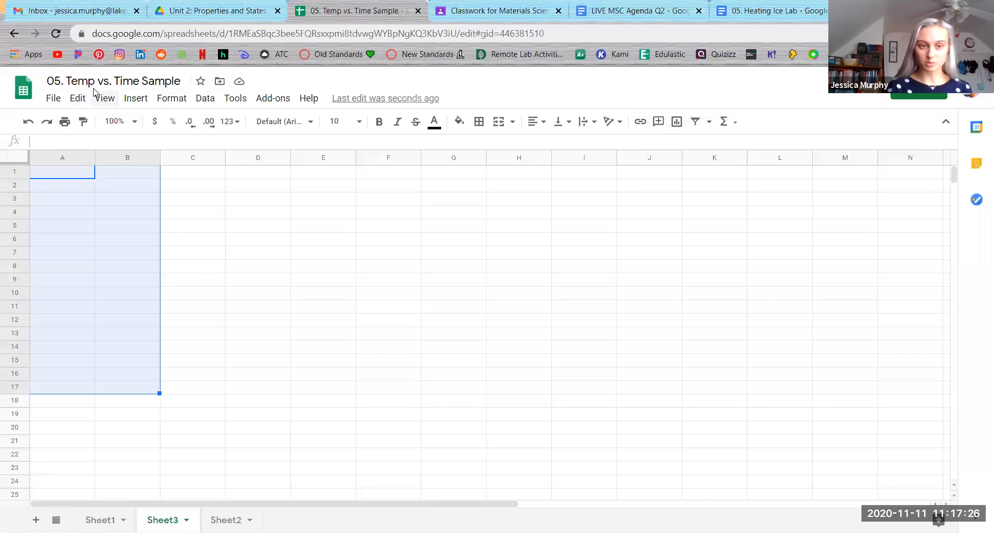
click(78, 98)
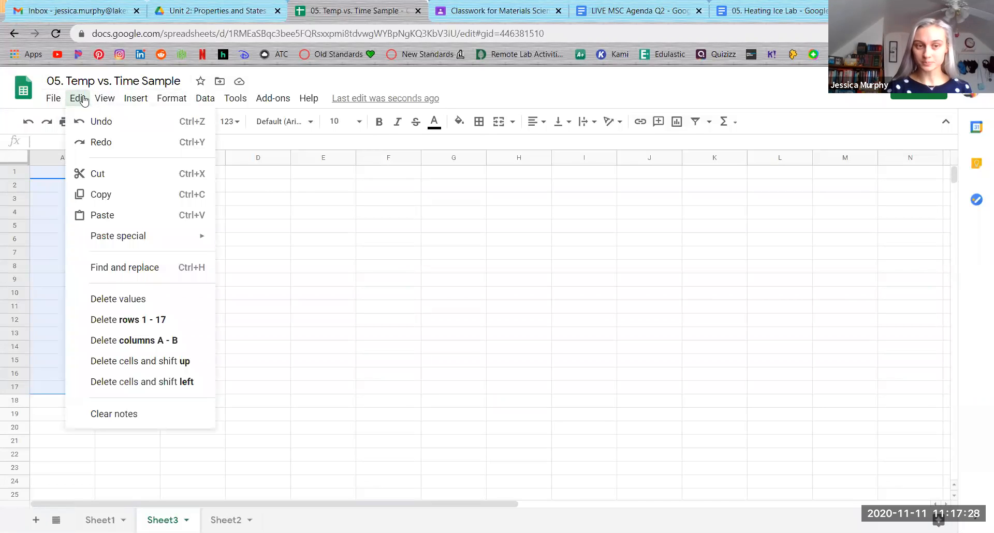
click(113, 216)
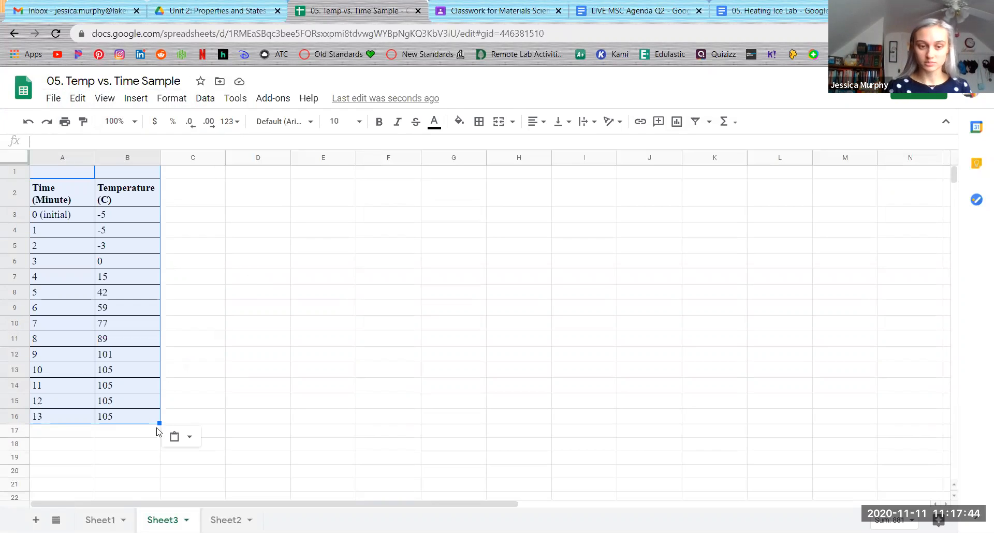
click(106, 458)
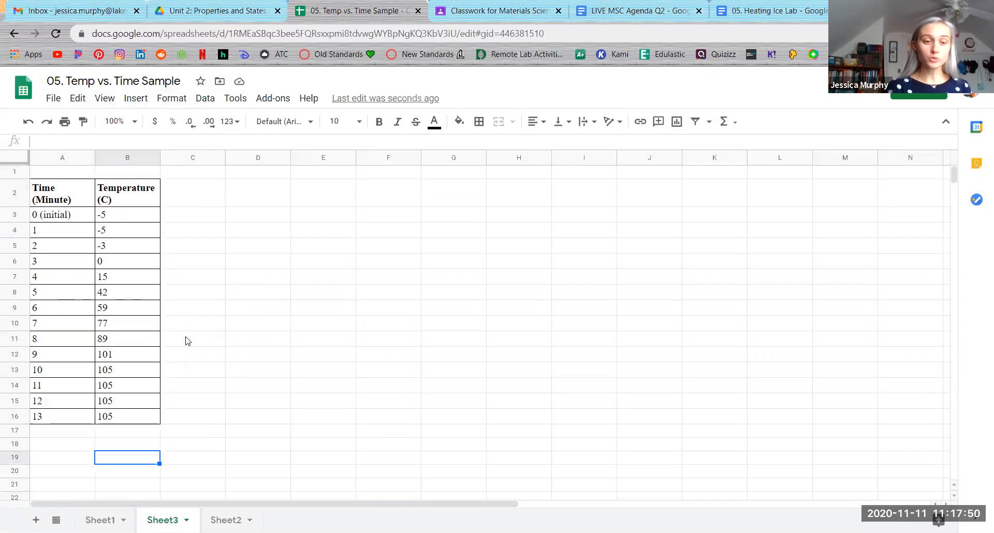
Step: Insert a chart from the time and temperature data in A2:B16, headers included
click(43, 187)
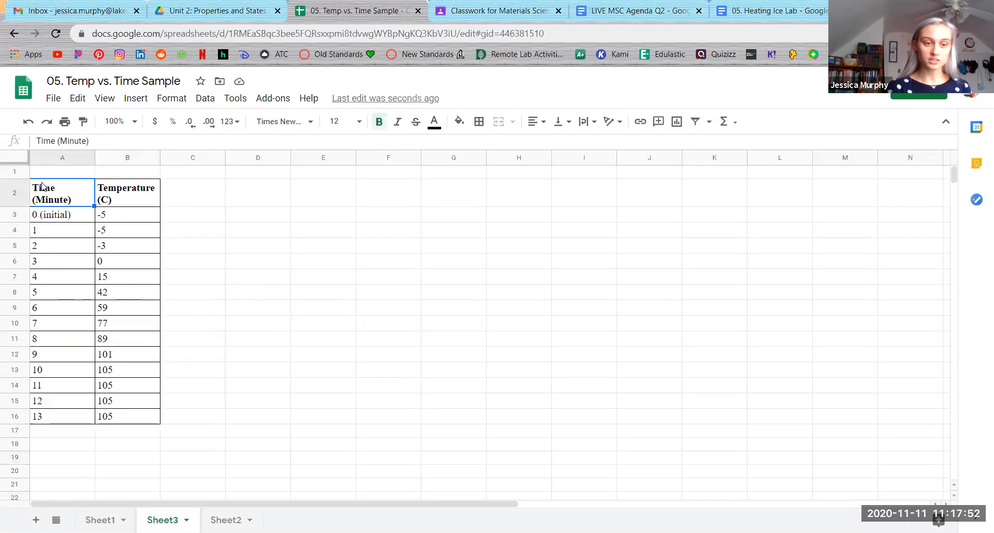
drag(44, 190, 118, 421)
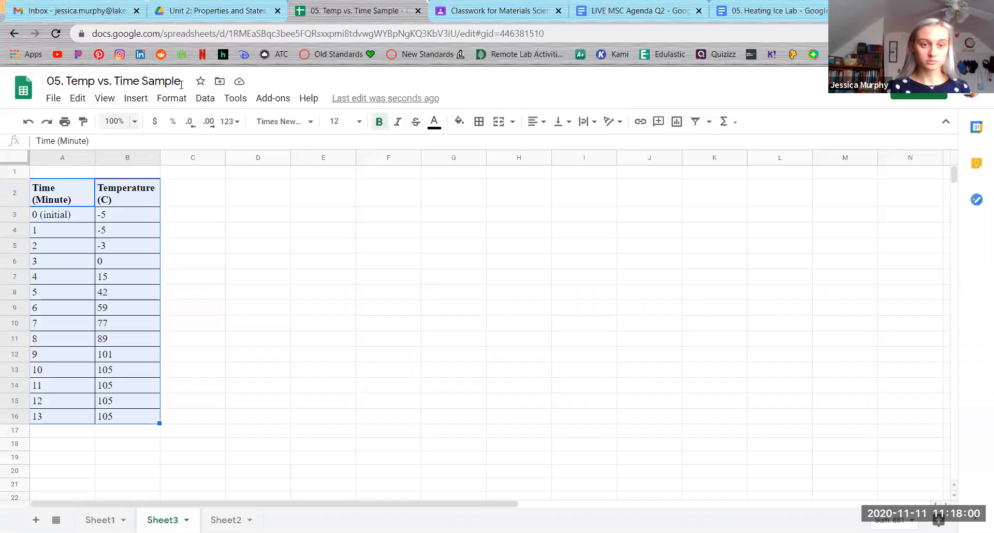
click(147, 101)
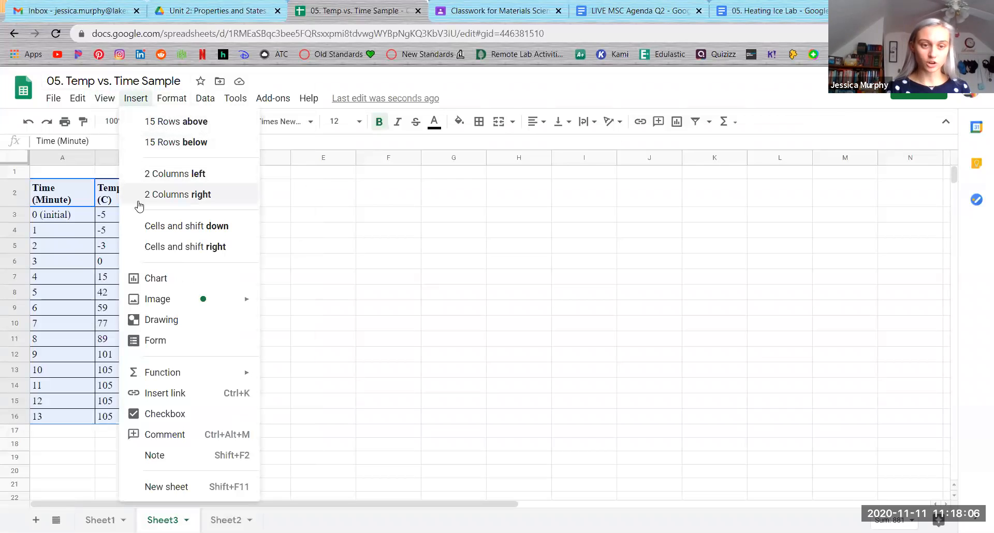
click(177, 282)
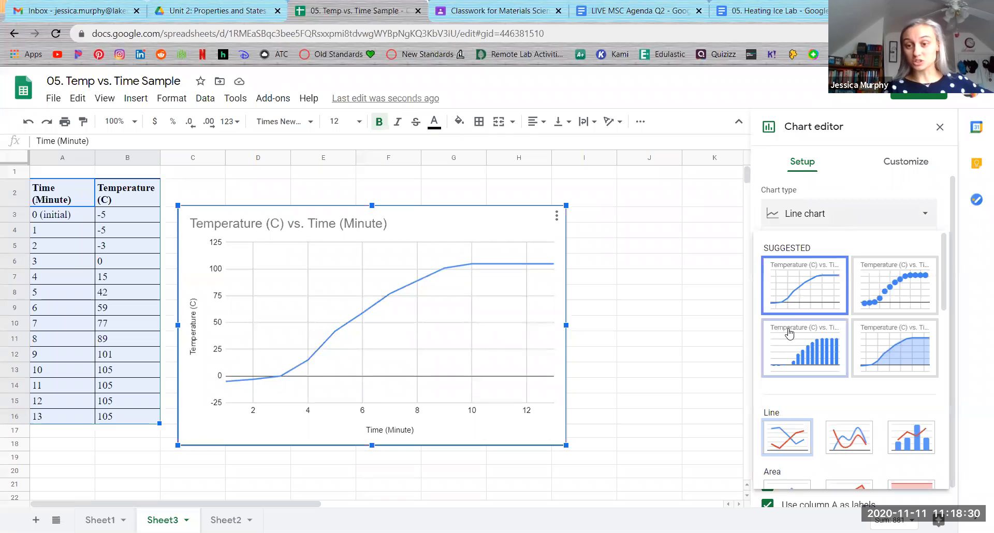
Step: Look through the available chart types, including the scatter chart, and keep the line chart for the temperature data
scroll(836, 282, down, 1)
scroll(836, 283, down, 1)
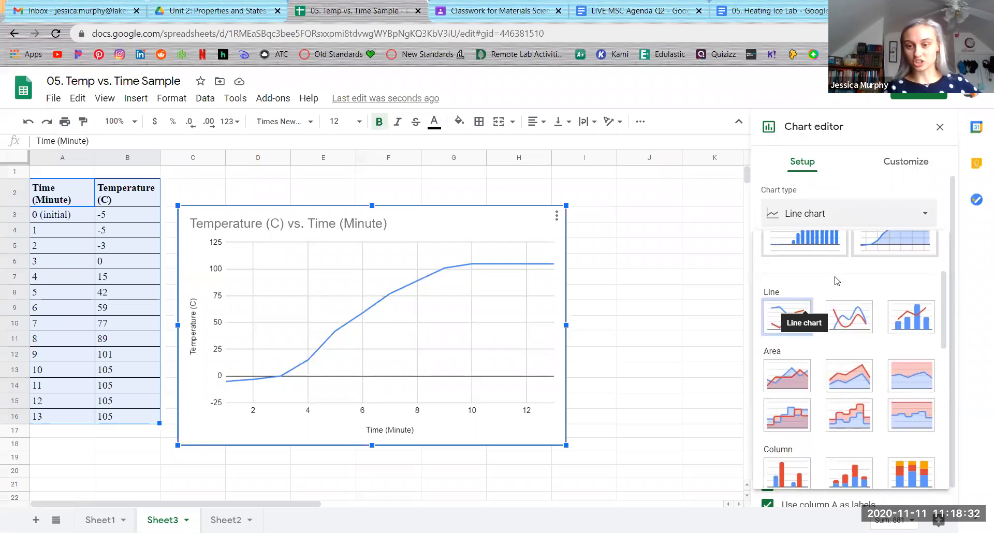
scroll(836, 282, up, 2)
scroll(837, 282, down, 2)
scroll(836, 282, down, 3)
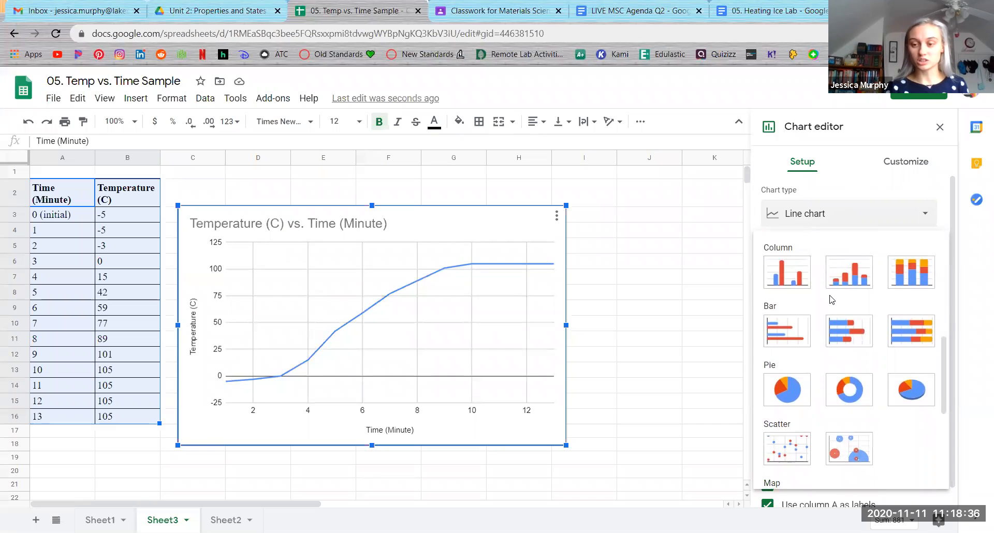
scroll(832, 299, down, 2)
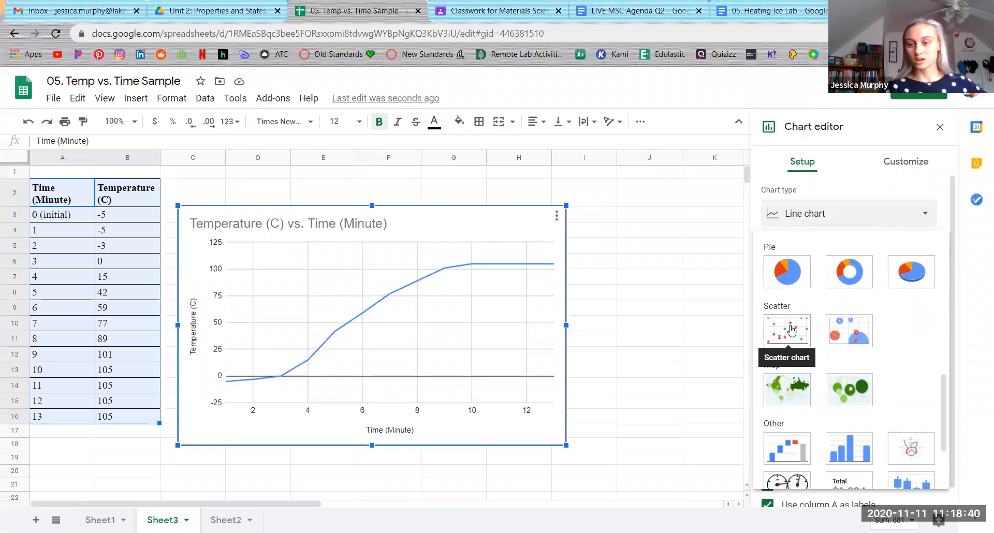
scroll(789, 330, up, 3)
click(823, 215)
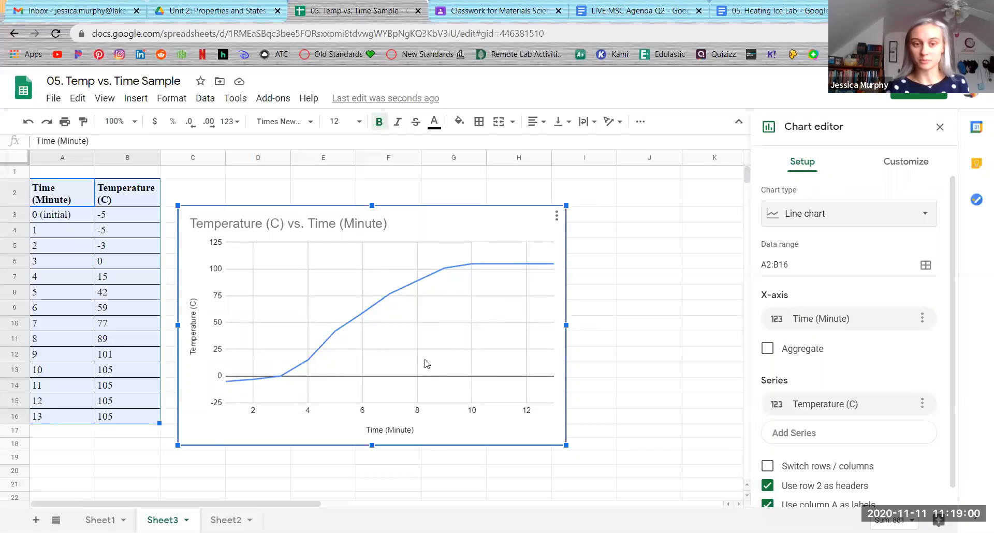
click(818, 219)
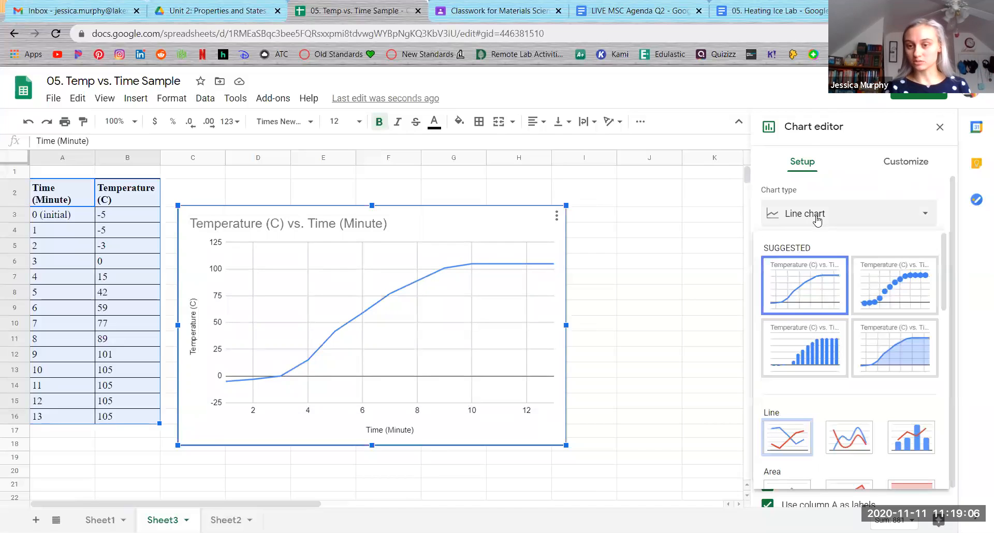
click(873, 223)
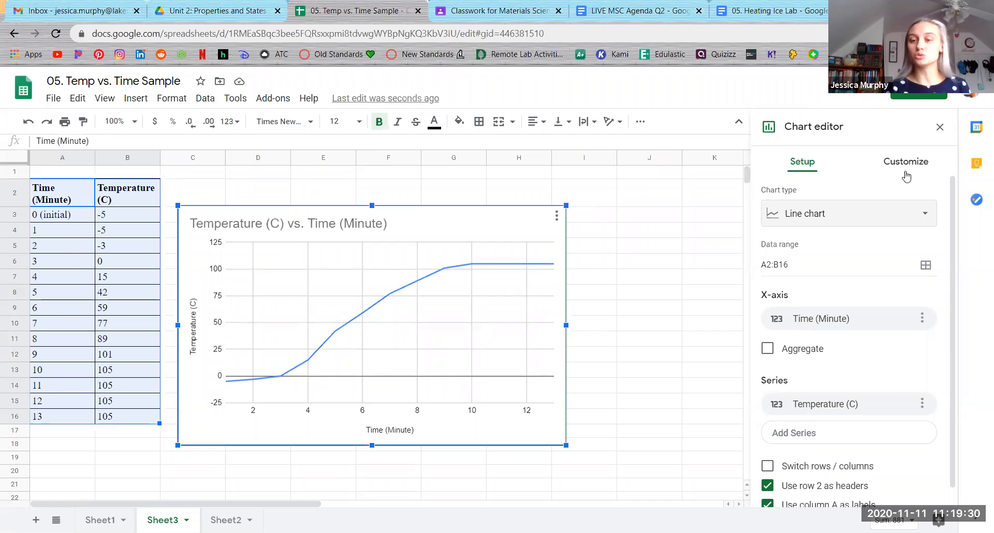
Step: Check that the chart's X-axis uses Time (Minute) and its series uses Temperature (C)
scroll(797, 277, down, 1)
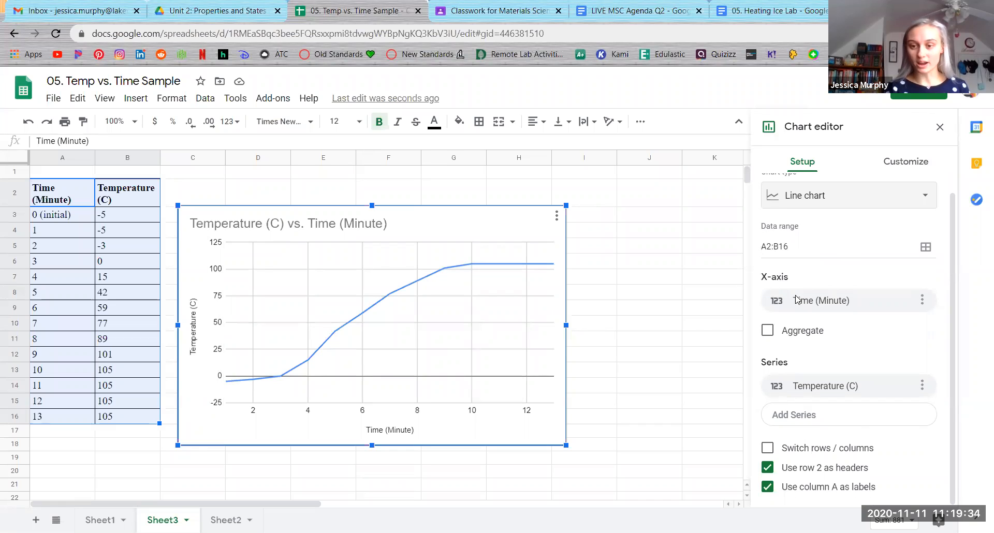
click(816, 303)
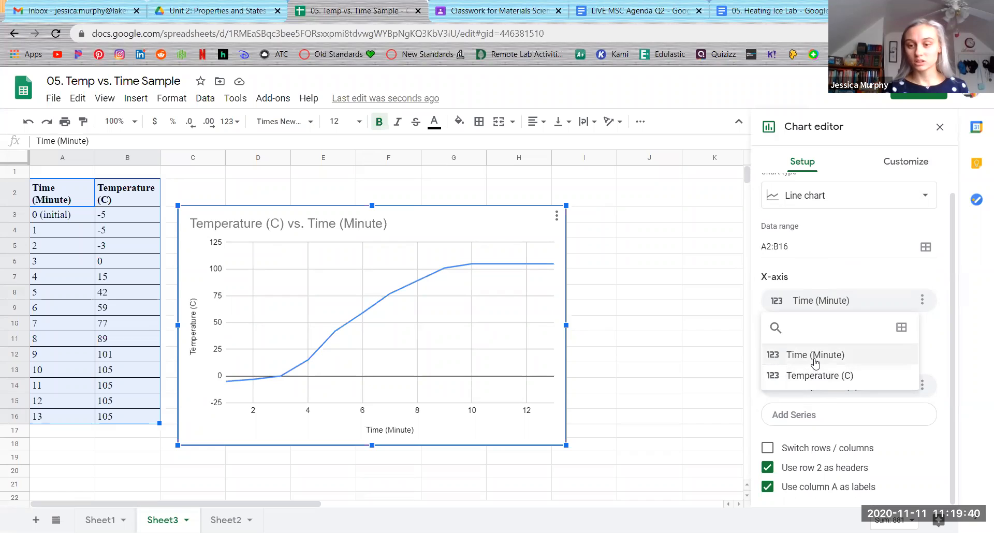
click(802, 306)
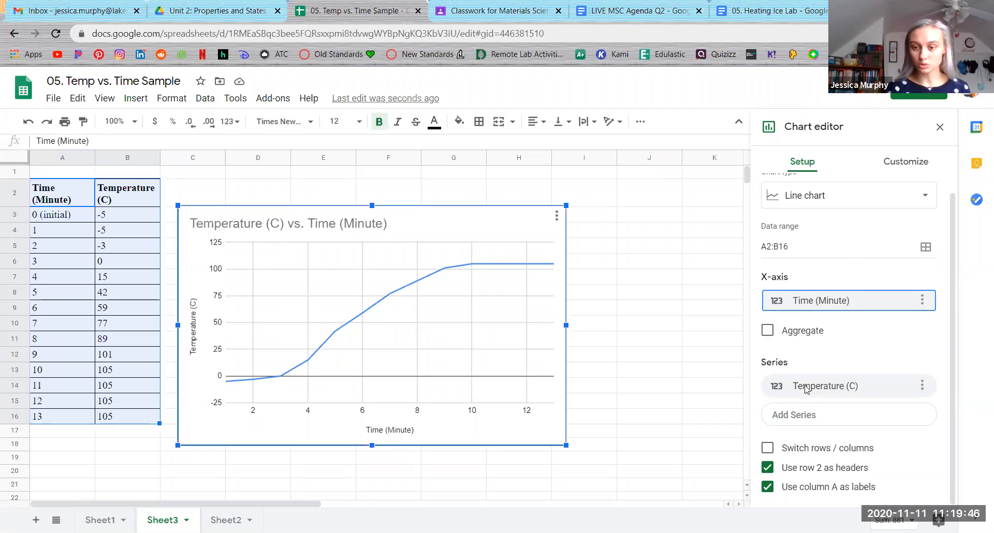
scroll(806, 389, up, 1)
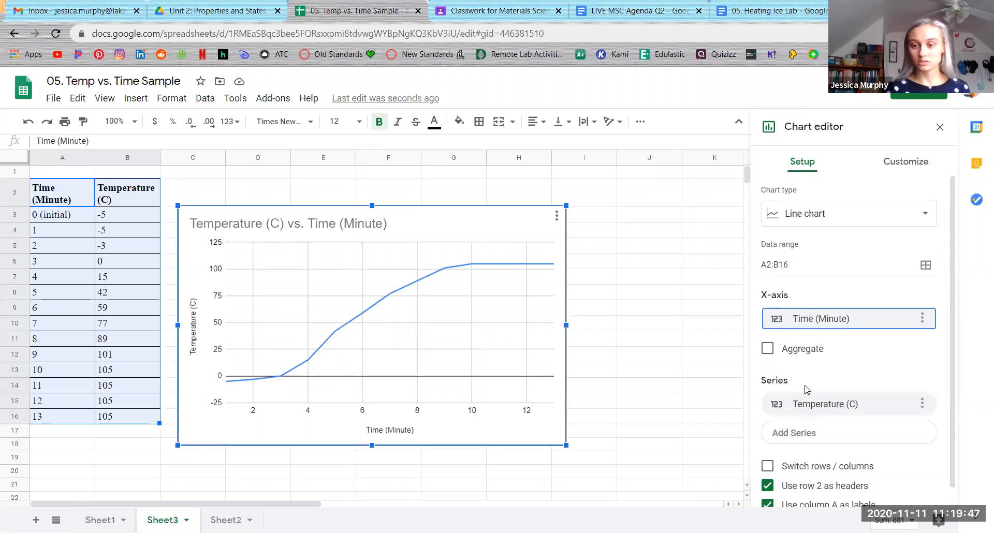
click(891, 406)
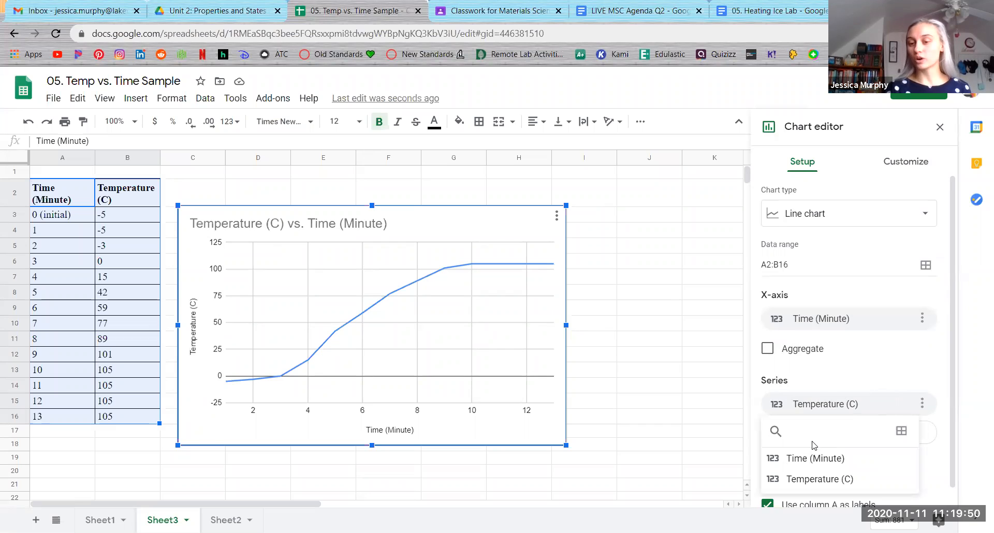
click(829, 480)
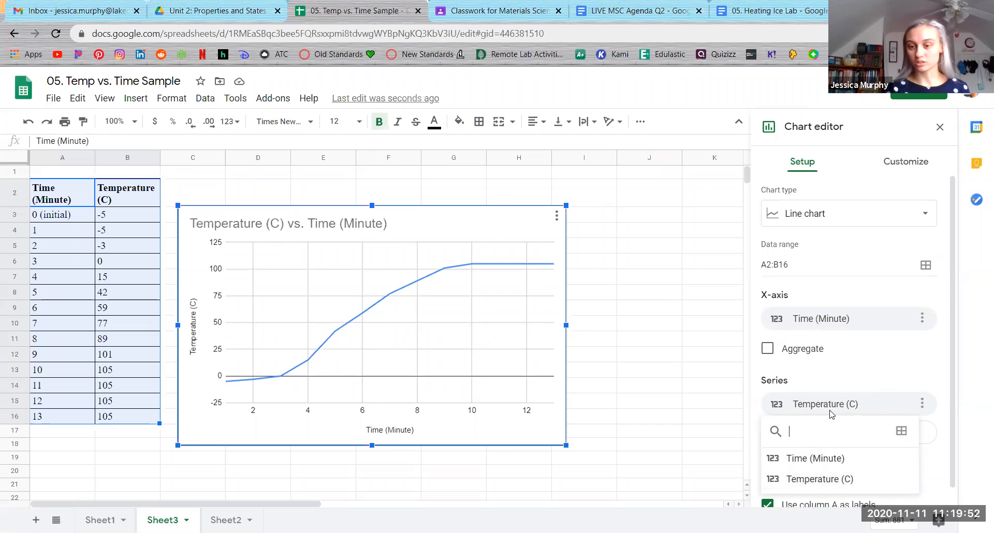
Step: Open the chart and axis title settings and review the chart title text
click(907, 164)
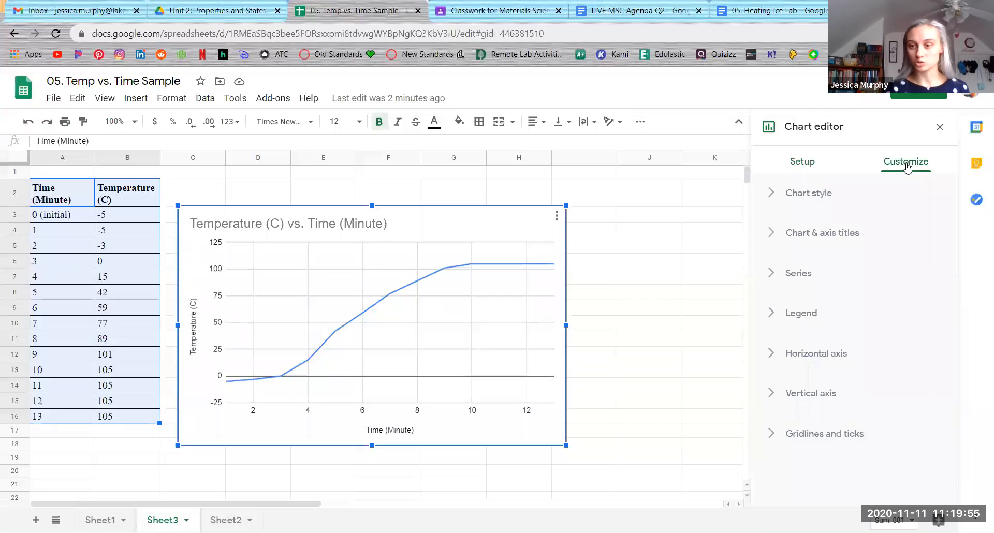
click(808, 234)
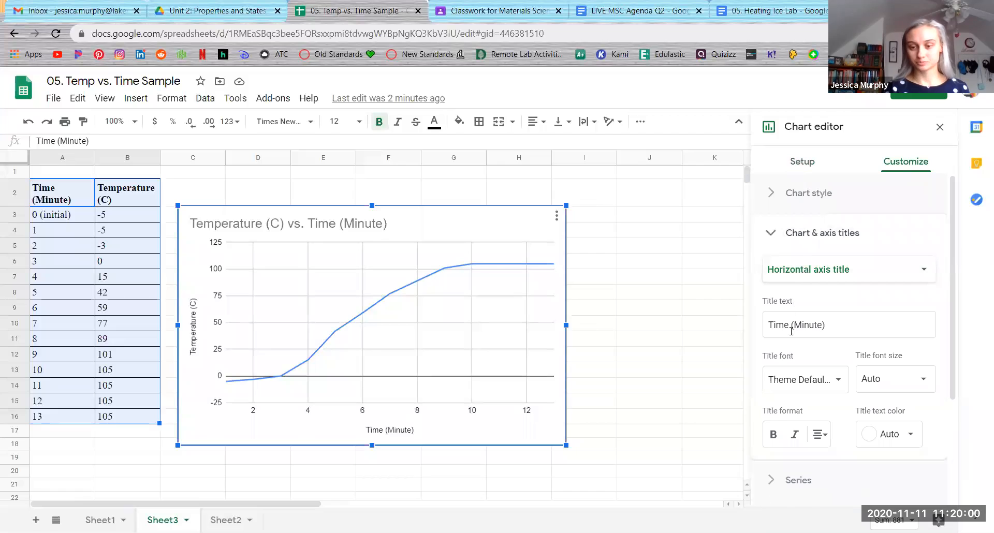
click(823, 269)
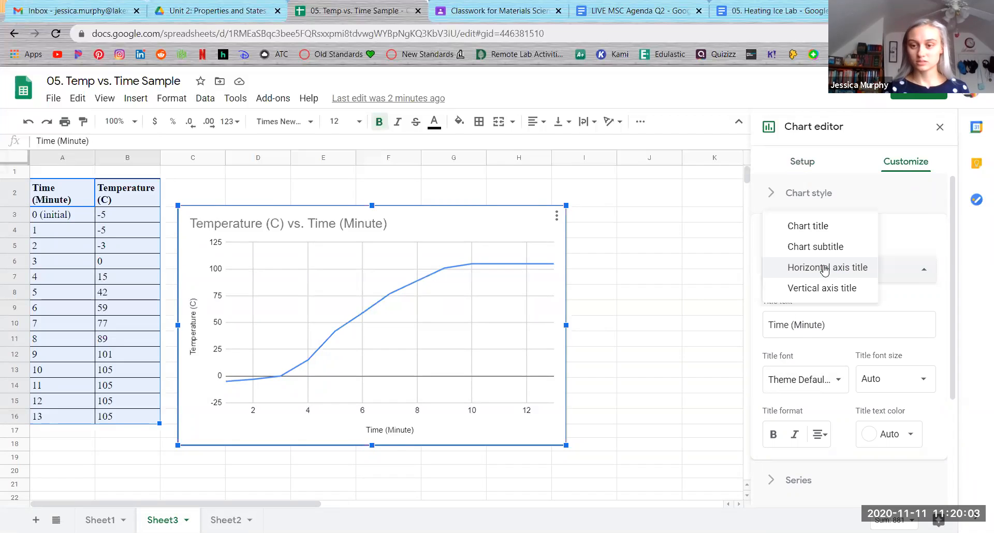
click(818, 231)
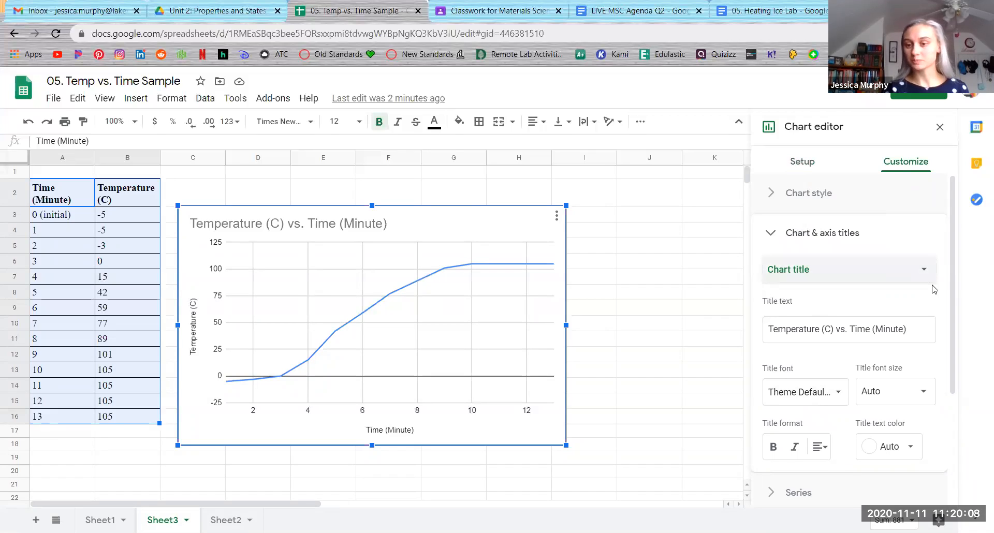
click(839, 339)
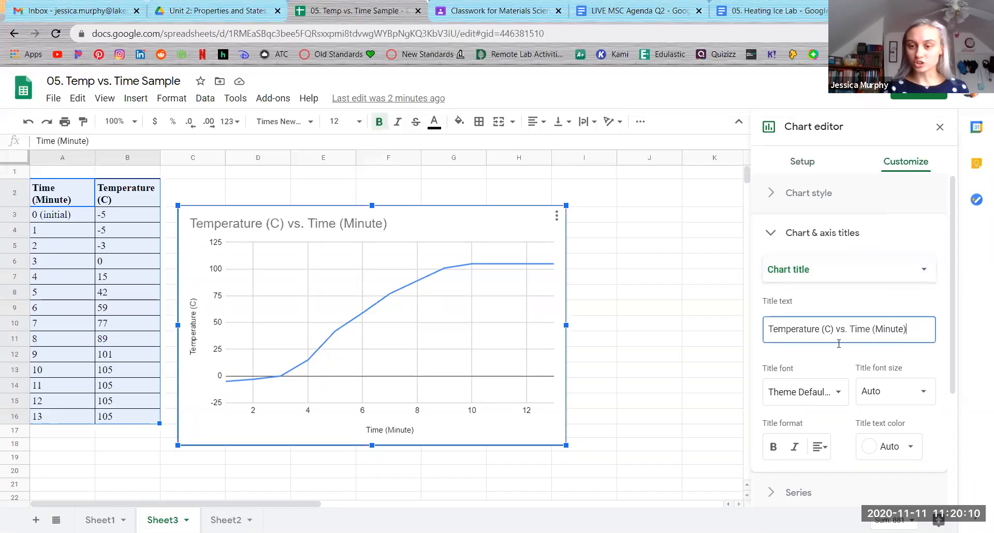
drag(839, 343, 764, 344)
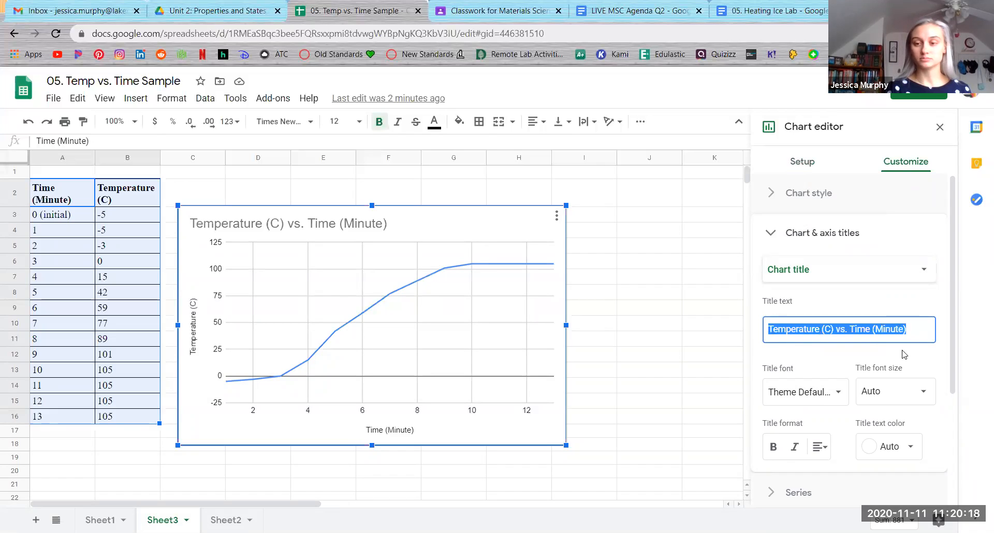
click(914, 333)
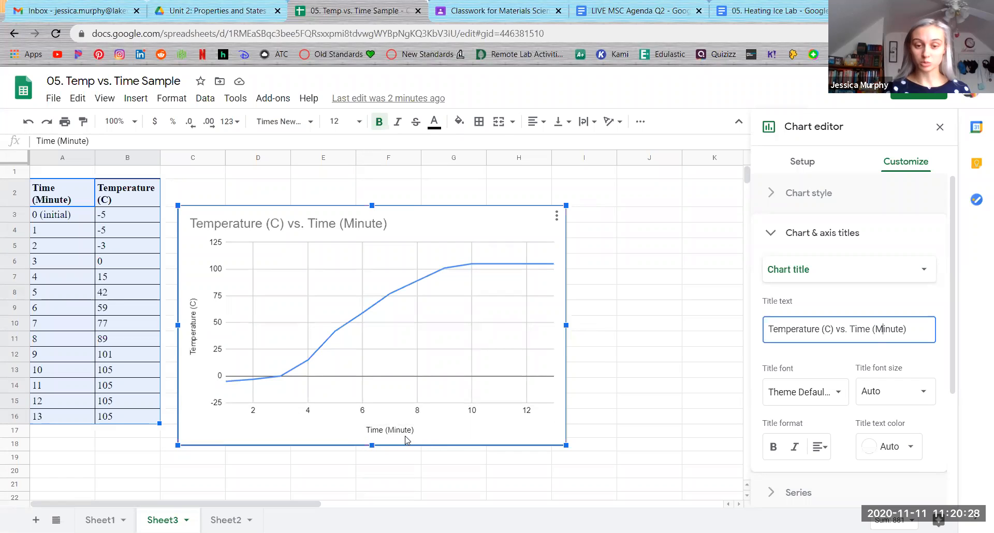
Step: Change the chart's horizontal axis title to "Time (Minutes)"
click(779, 270)
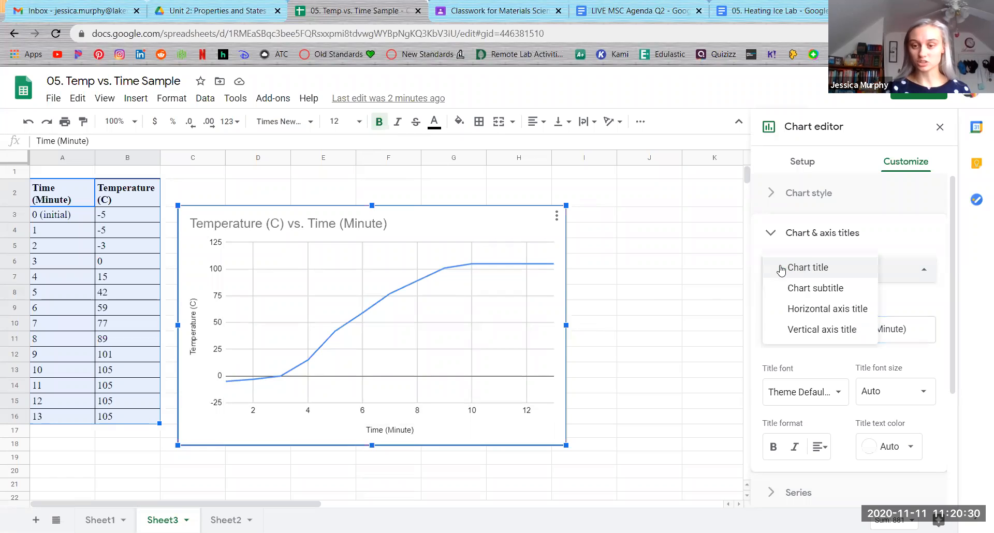
click(829, 311)
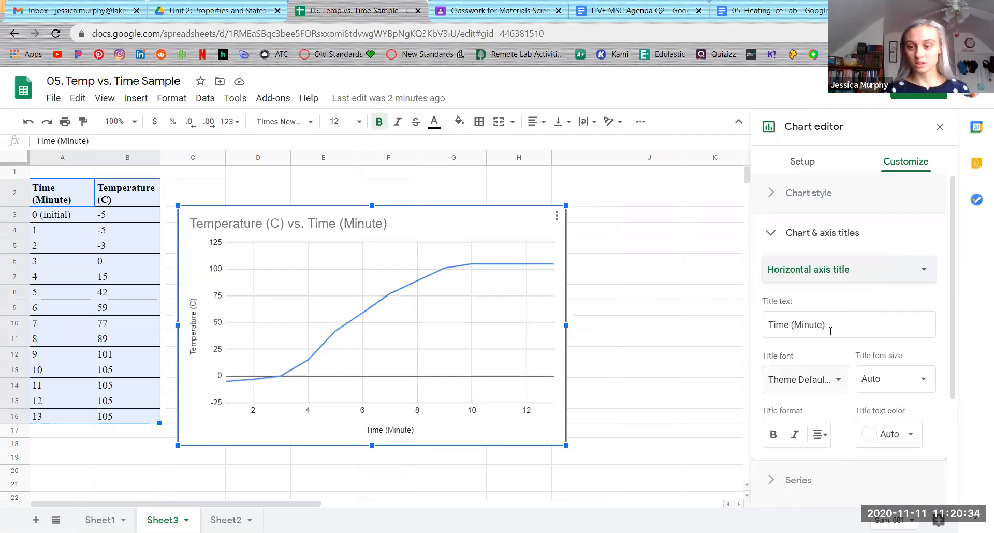
click(854, 326)
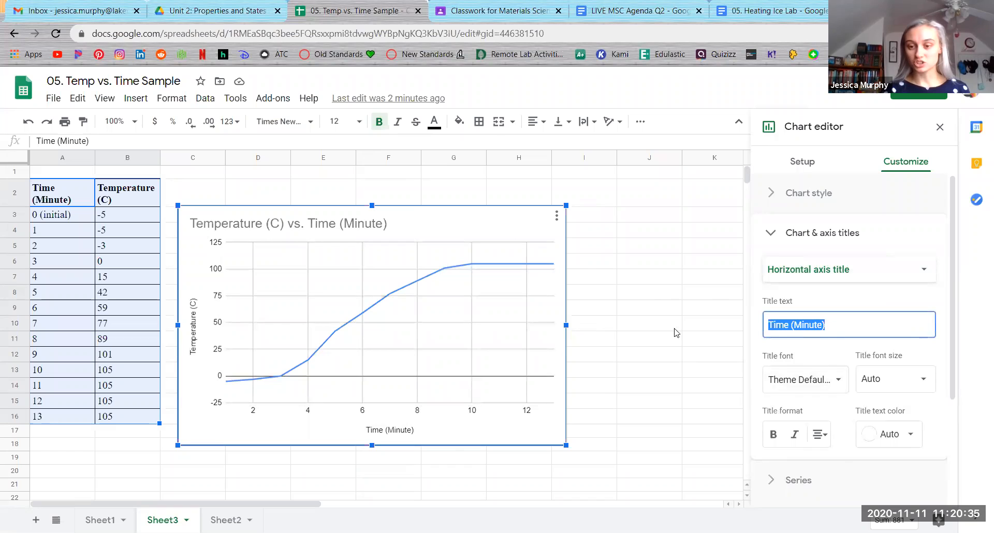
click(822, 324)
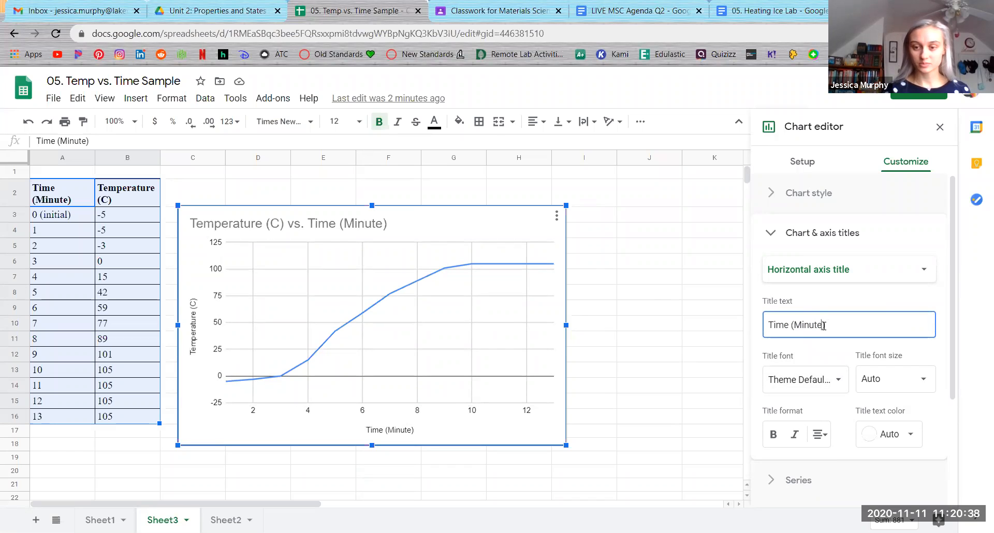
text(s)
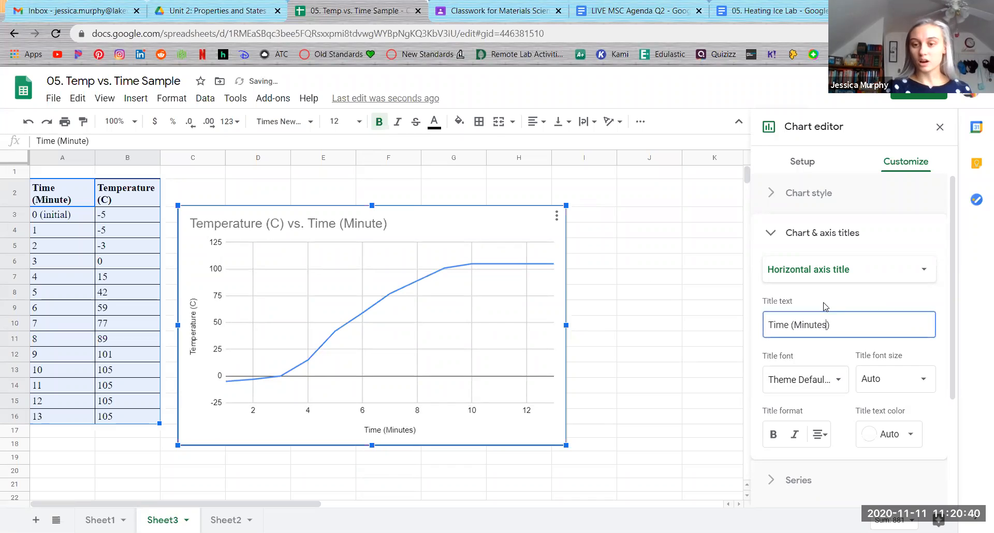
Step: Change the chart's vertical axis title to "Temperature (Degrees C)" and close the chart editor
click(822, 277)
click(822, 288)
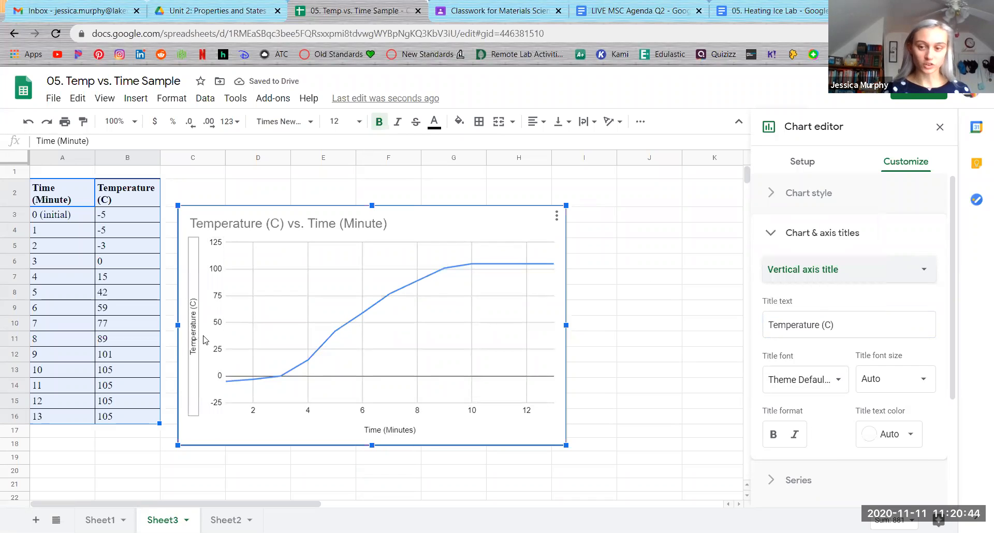
click(844, 330)
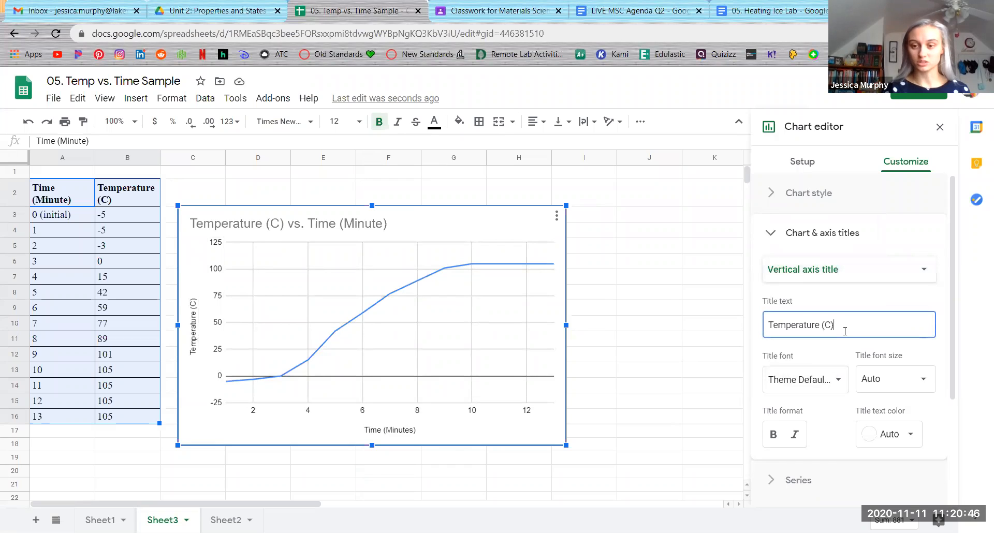
text(Degrees)
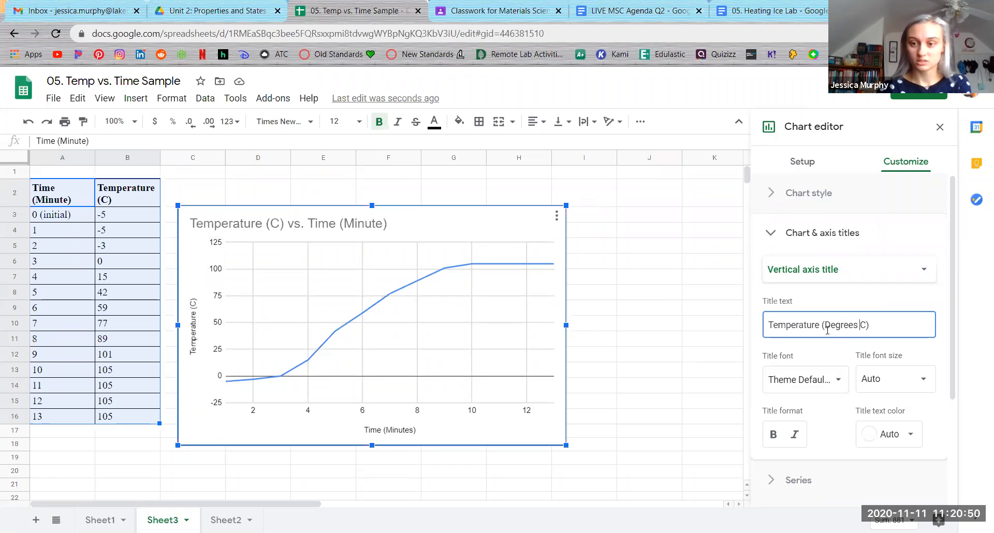
click(882, 299)
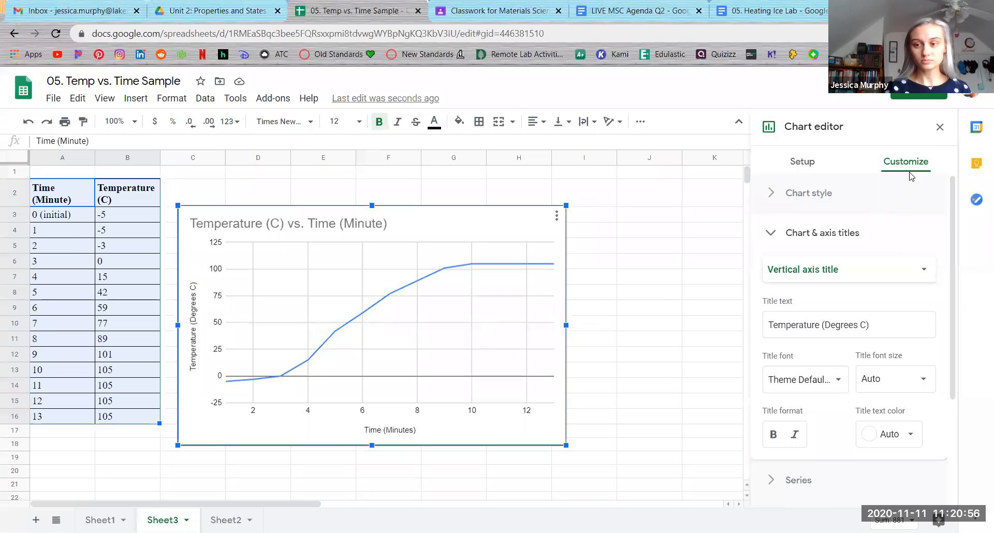
click(938, 134)
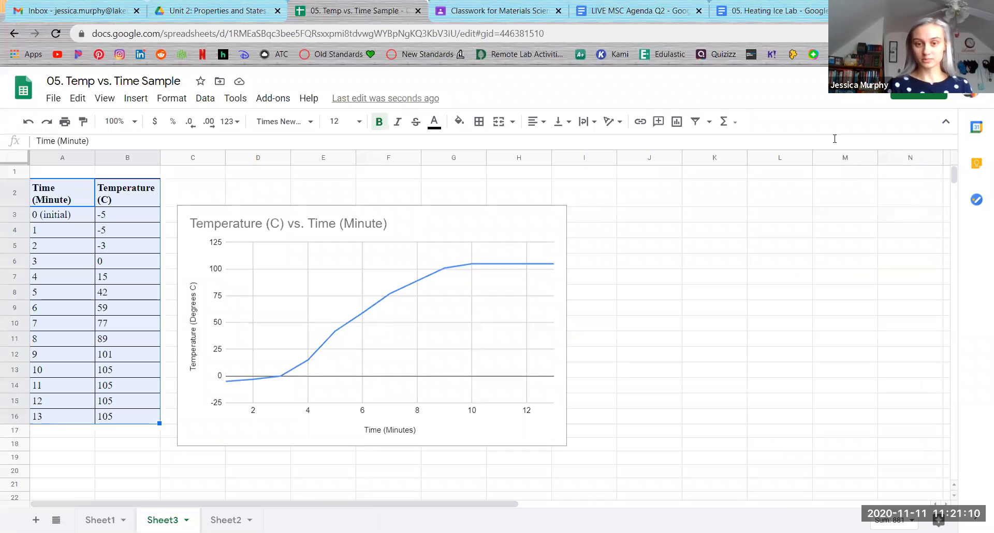
Step: Copy the finished temperature versus time chart from the sheet
click(431, 227)
click(668, 251)
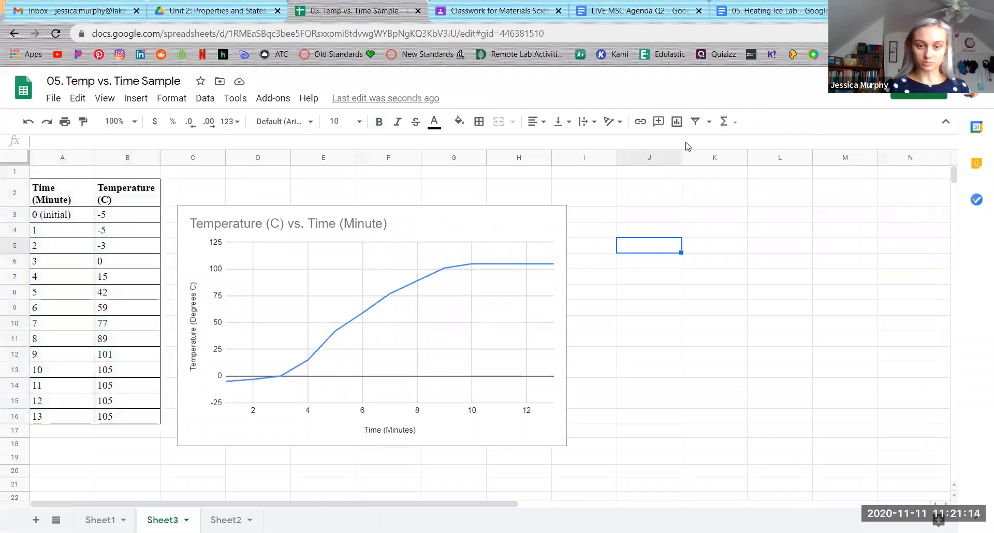
click(461, 228)
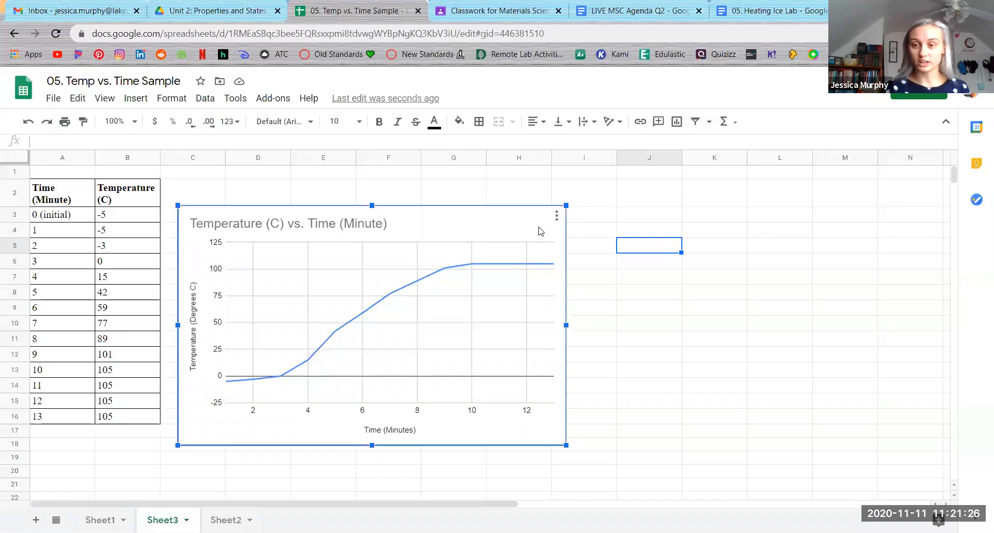
click(557, 216)
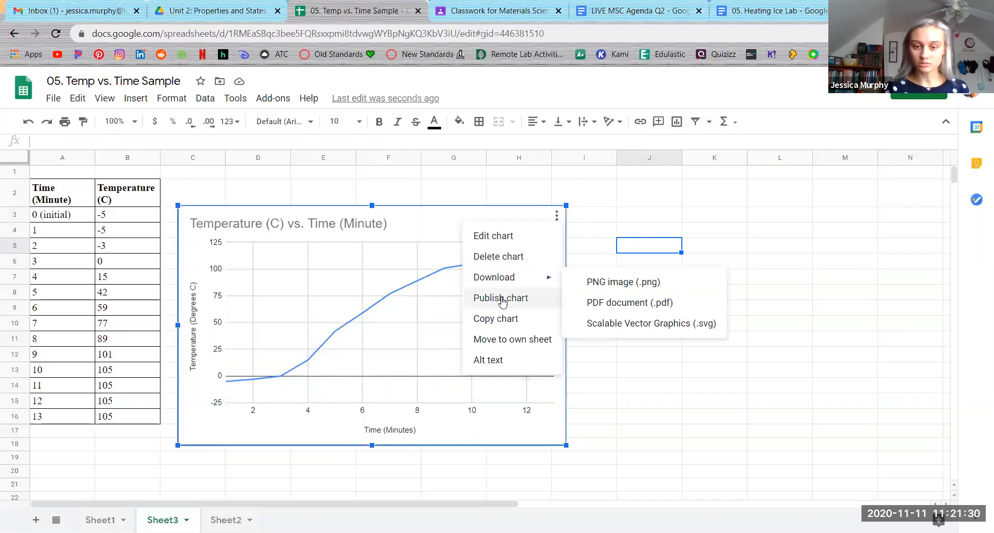
click(526, 322)
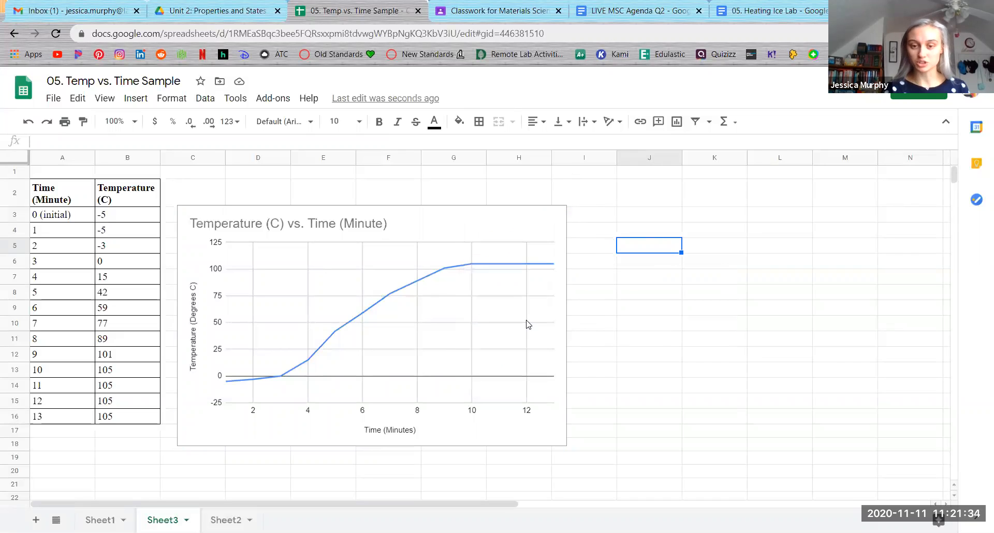
Step: Switch to the 05. Heating Ice Lab document and place the cursor on the blank line under "Paste your graph below:"
click(781, 10)
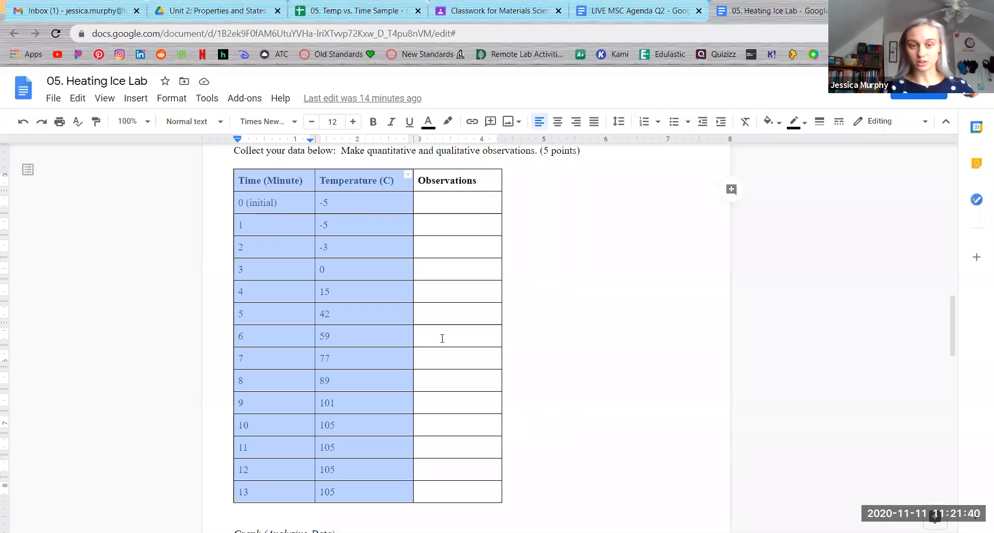
scroll(443, 339, down, 4)
click(442, 337)
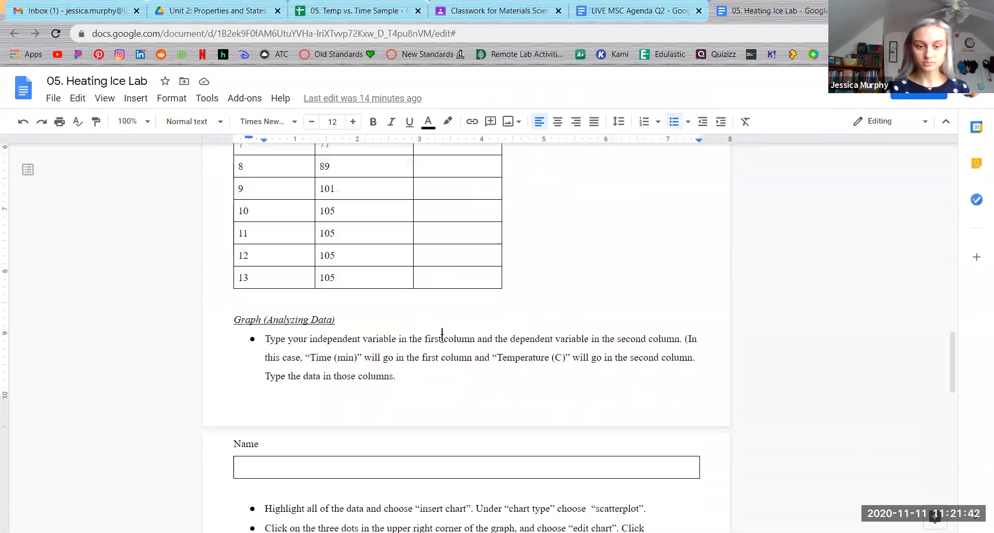
scroll(442, 338, down, 3)
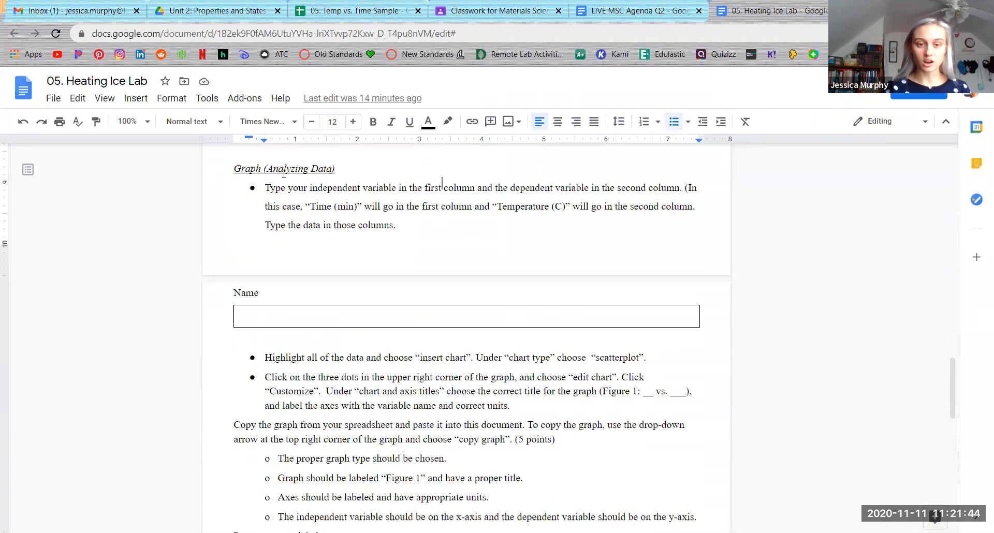
scroll(340, 213, down, 3)
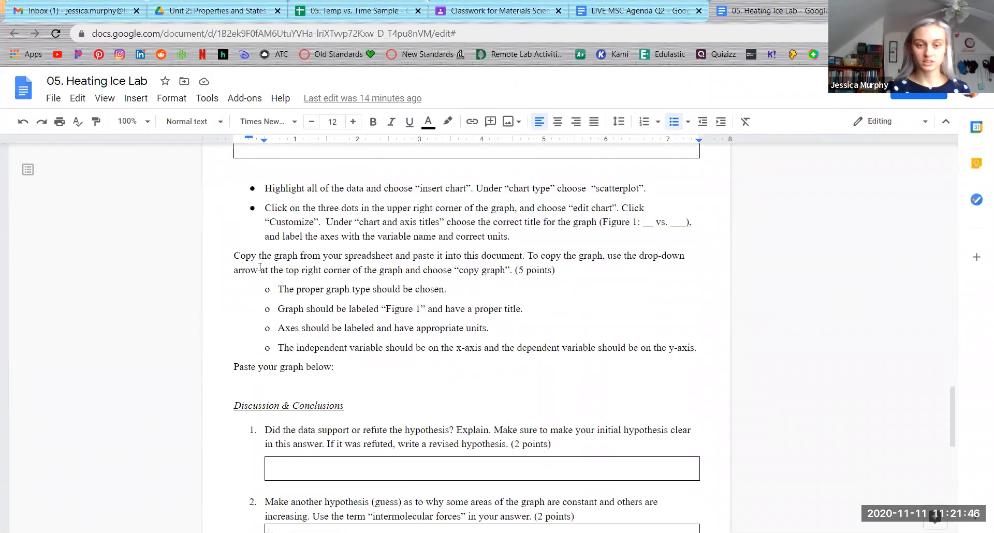
drag(257, 255, 414, 330)
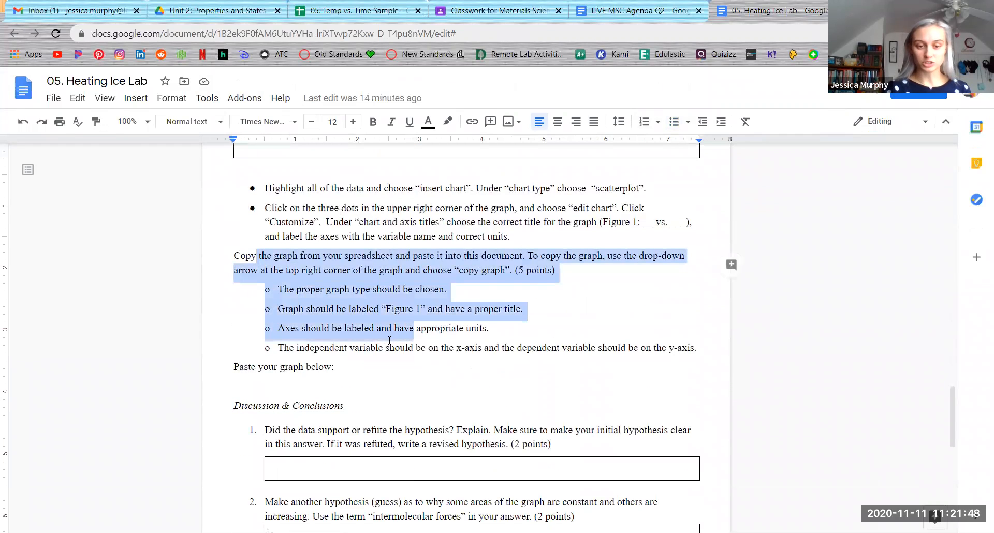
click(233, 367)
drag(326, 365, 346, 367)
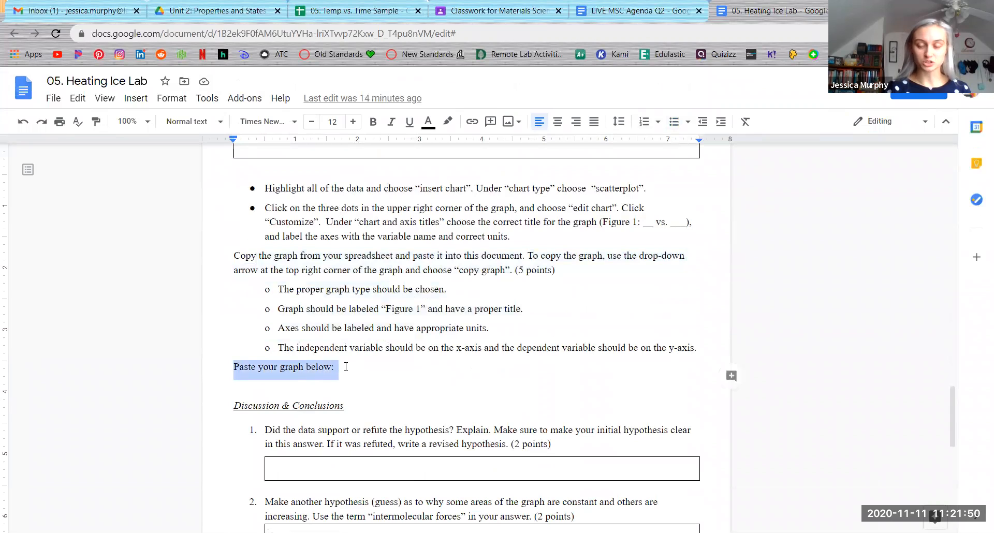
double_click(286, 386)
click(285, 386)
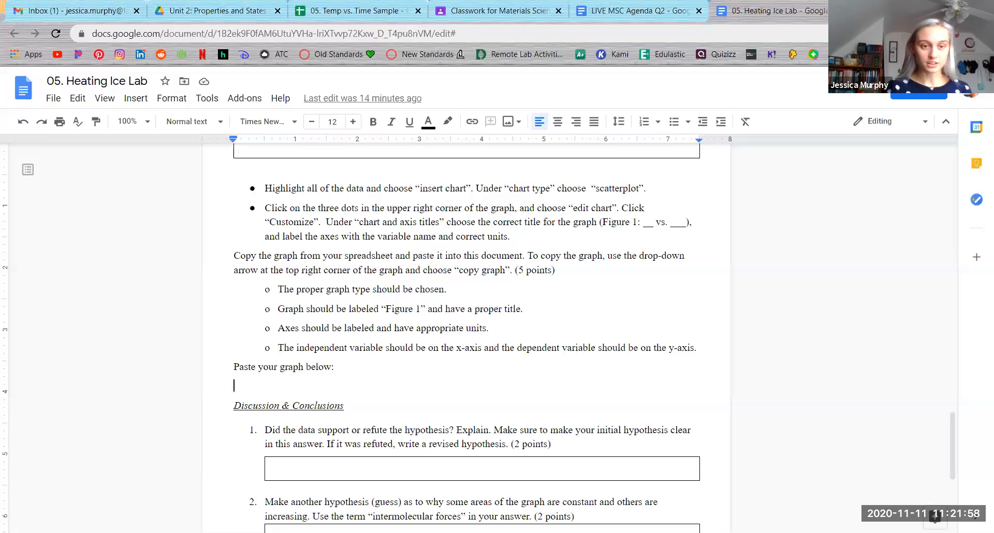
Step: Paste the copied temperature chart under "Paste your graph below:" as an unlinked chart
click(85, 101)
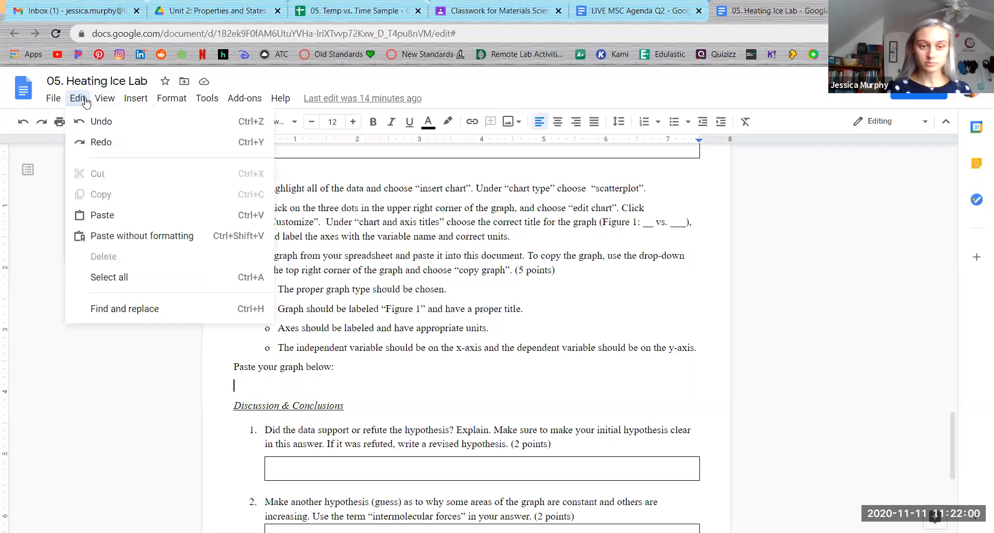
click(103, 216)
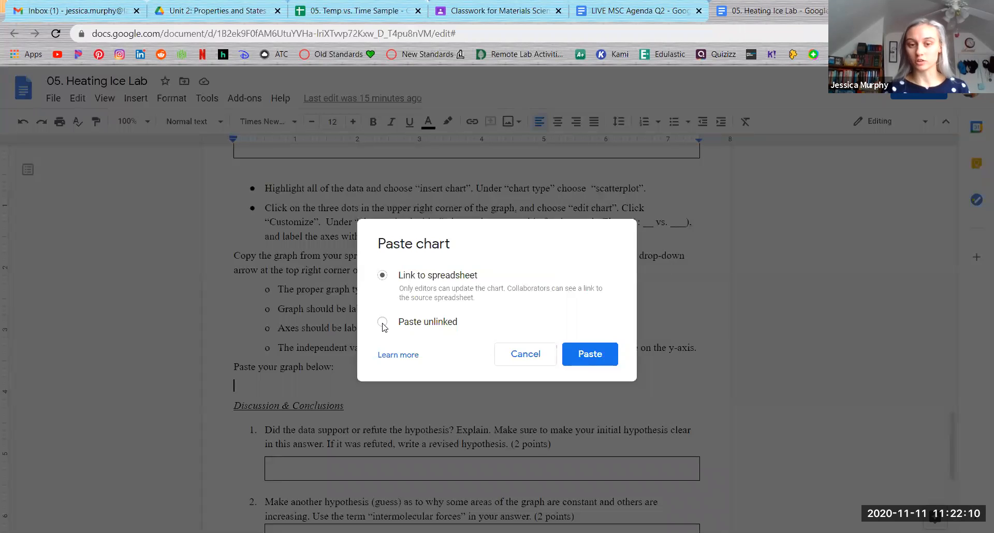
click(383, 323)
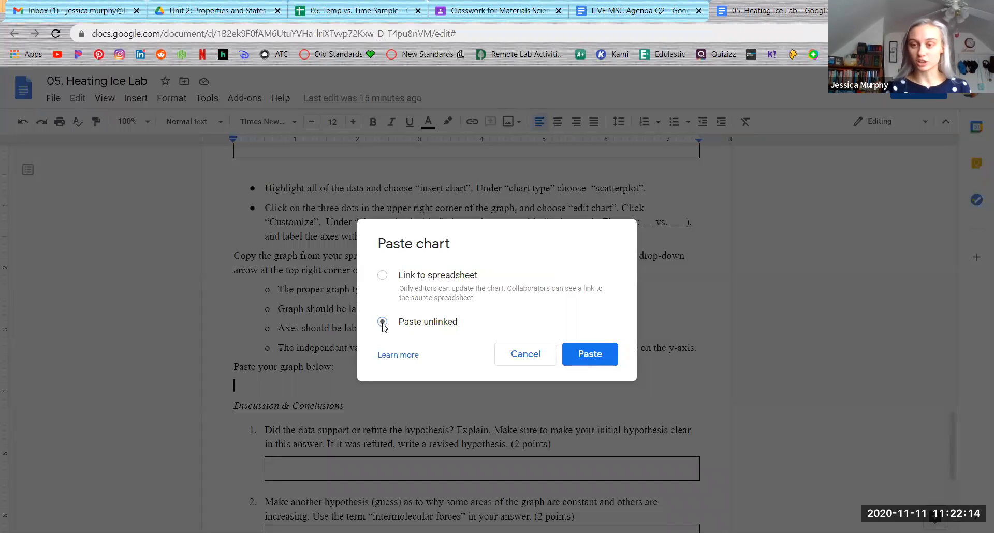
click(583, 355)
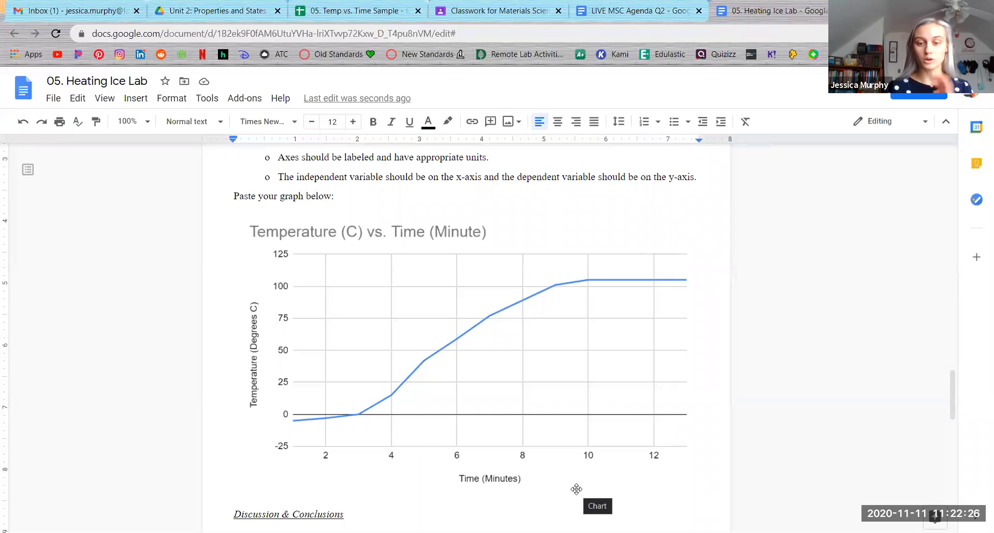
Step: Shrink the pasted chart proportionally to about 4.4 inches wide and deselect it
click(668, 495)
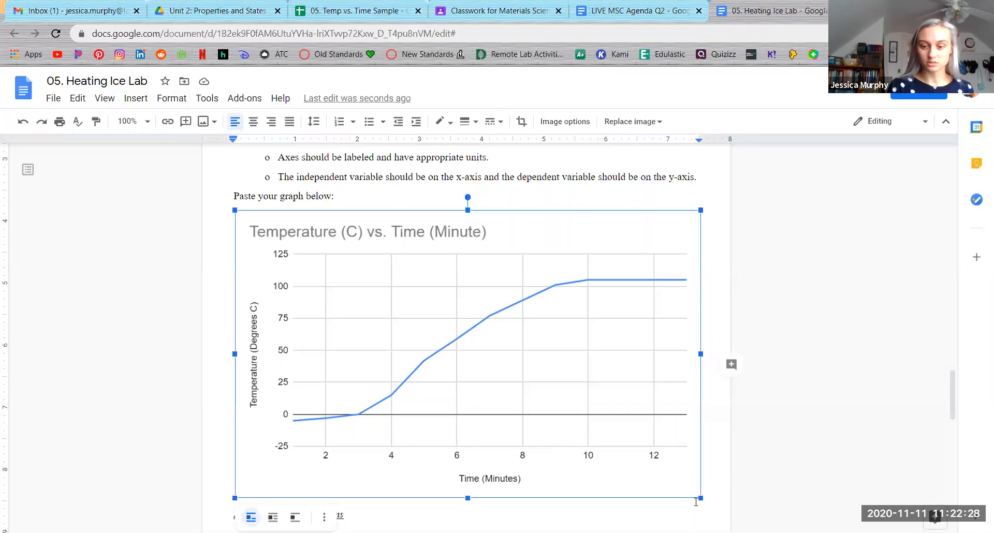
drag(700, 497, 508, 348)
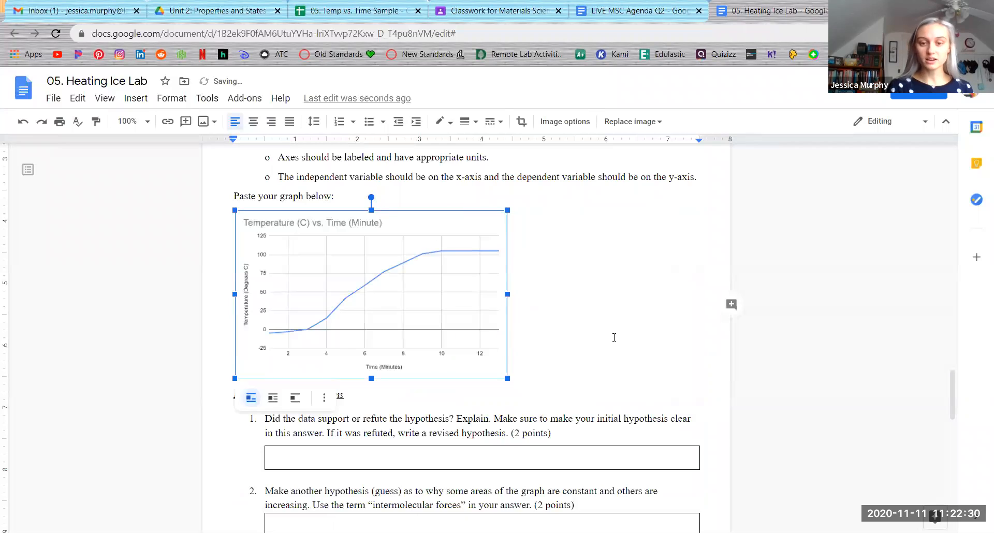
click(614, 337)
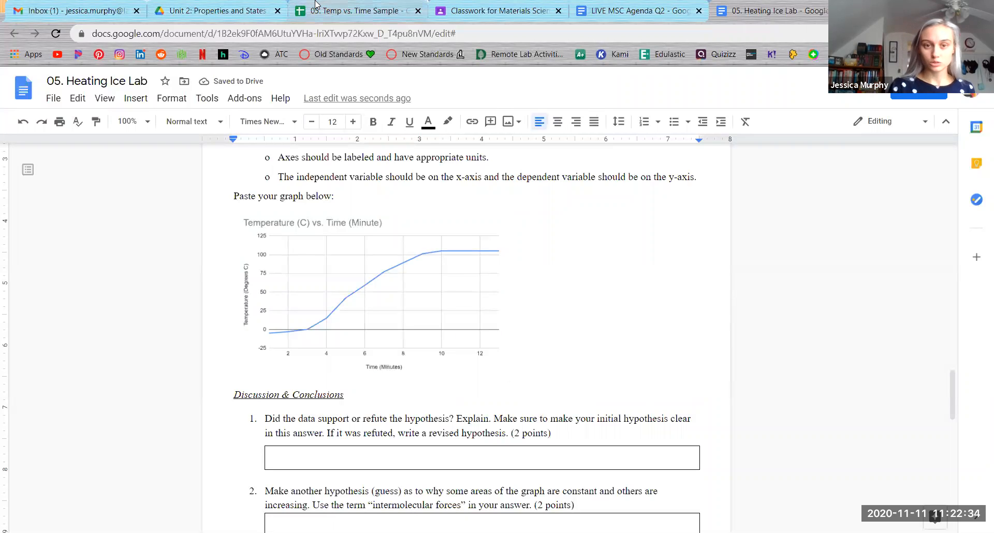
Step: Return to the 05. Temp vs. Time Sample spreadsheet to view the original chart and data on Sheet3
click(352, 10)
click(623, 299)
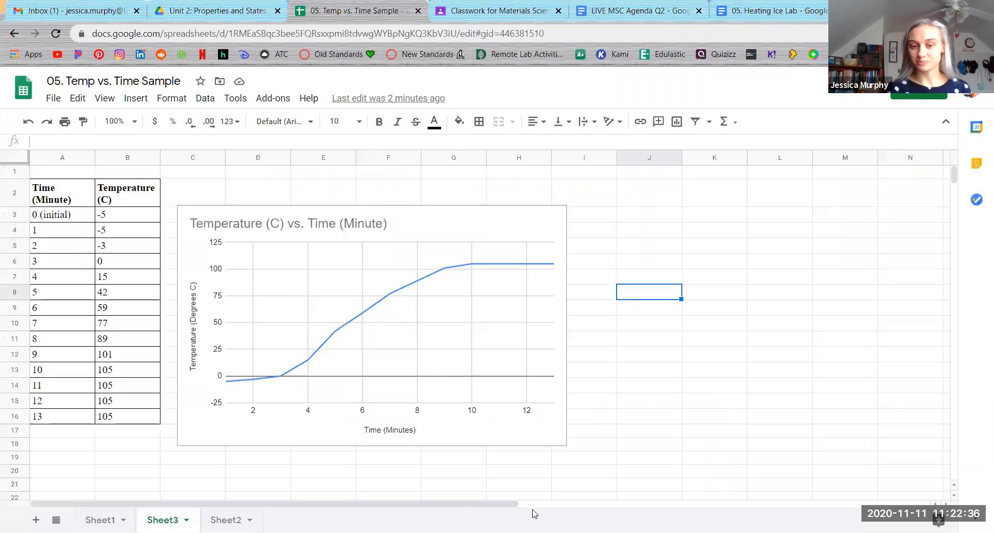
click(440, 477)
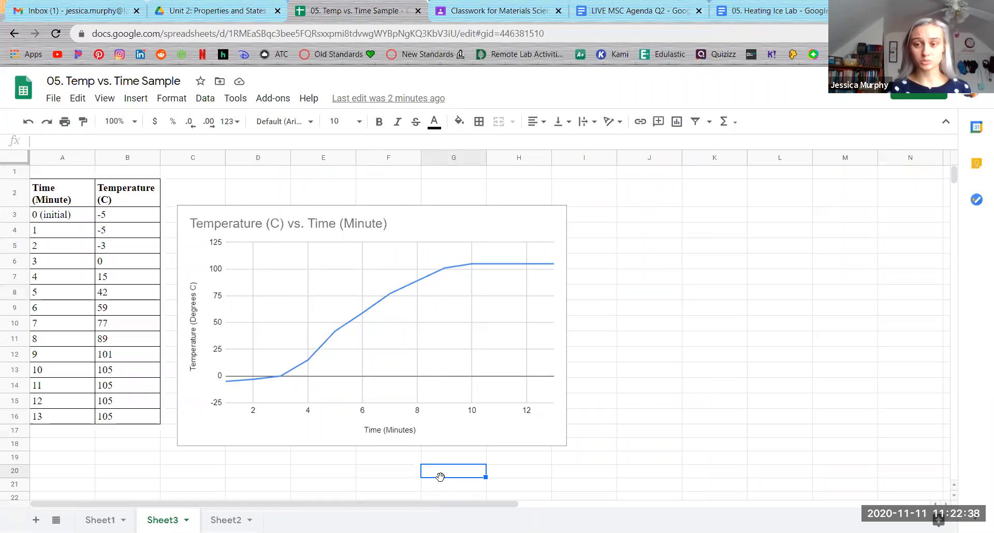